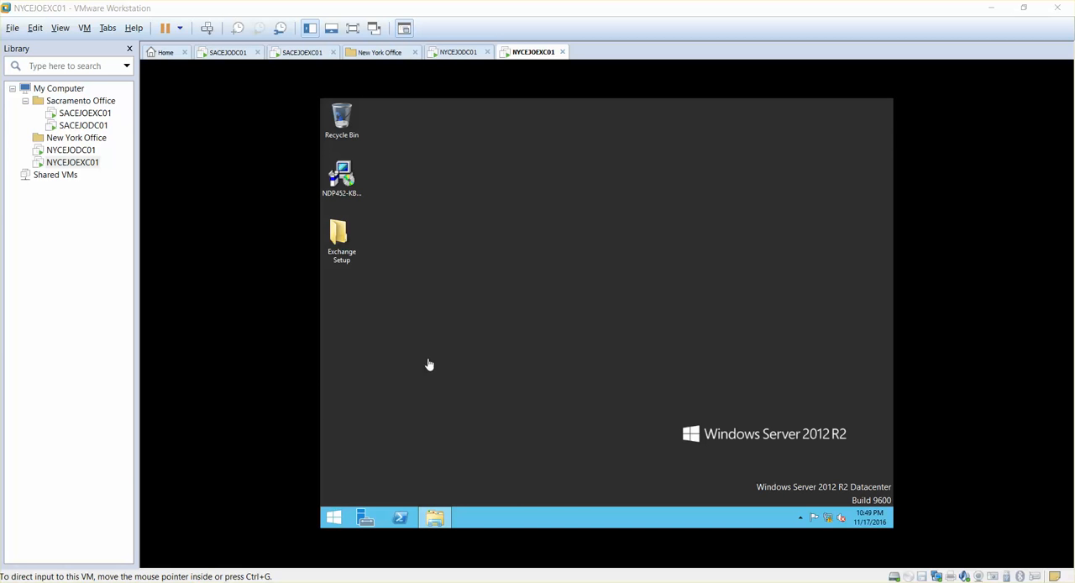
# - Install .NET Framework 4.5.2 from the NDP452 installer on the desktop, accepting the license terms and postponing the restart
pyautogui.click(422, 376)
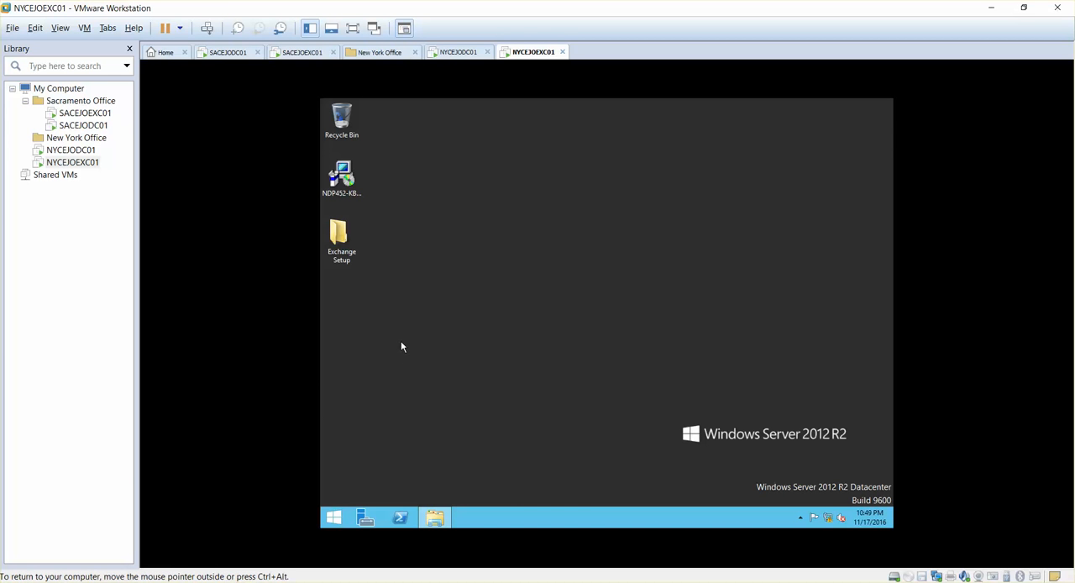
pyautogui.click(342, 178)
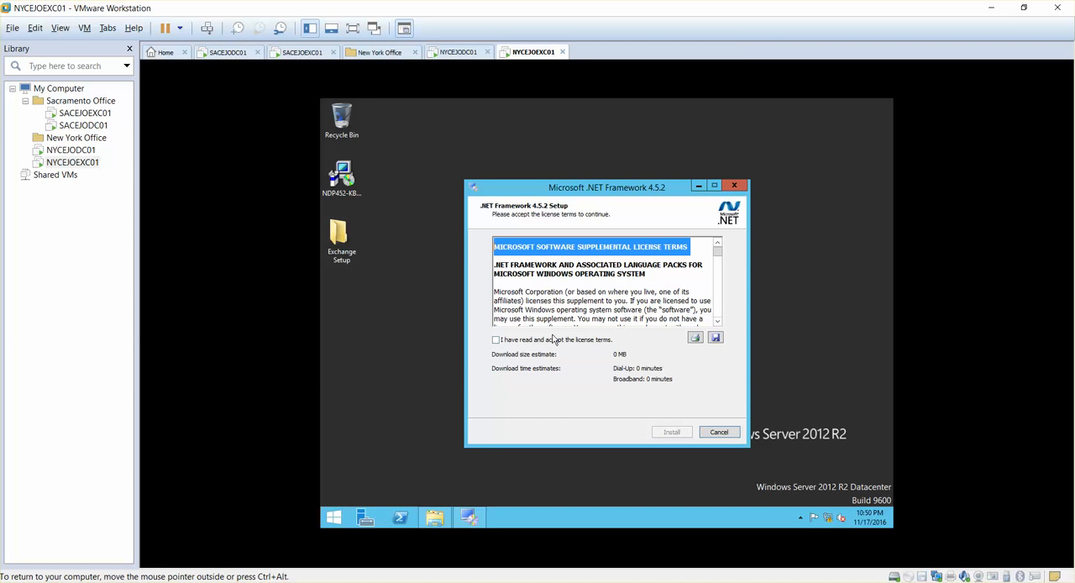
pyautogui.click(498, 340)
pyautogui.click(673, 434)
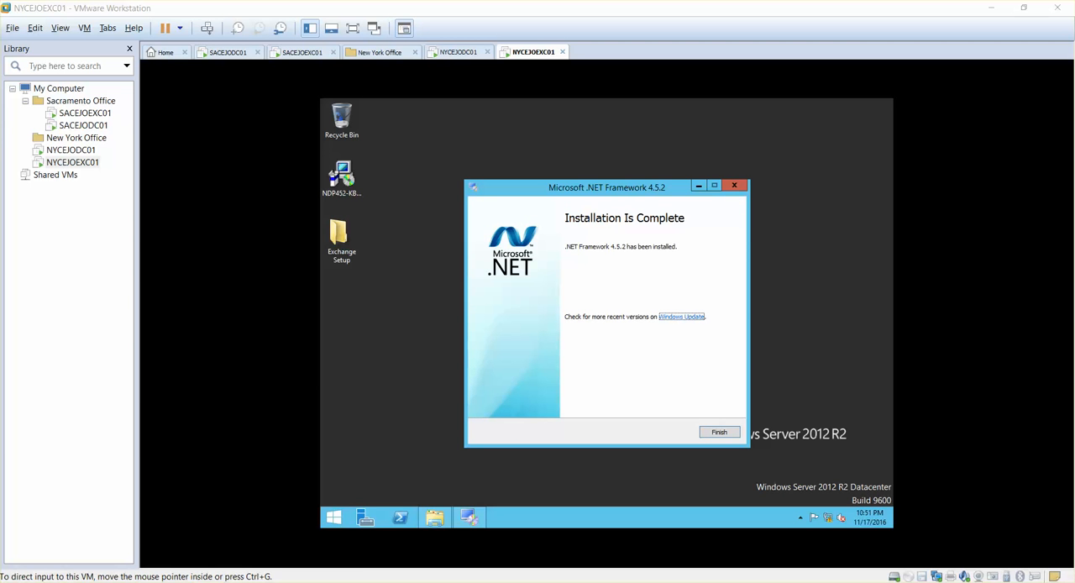
pyautogui.click(721, 434)
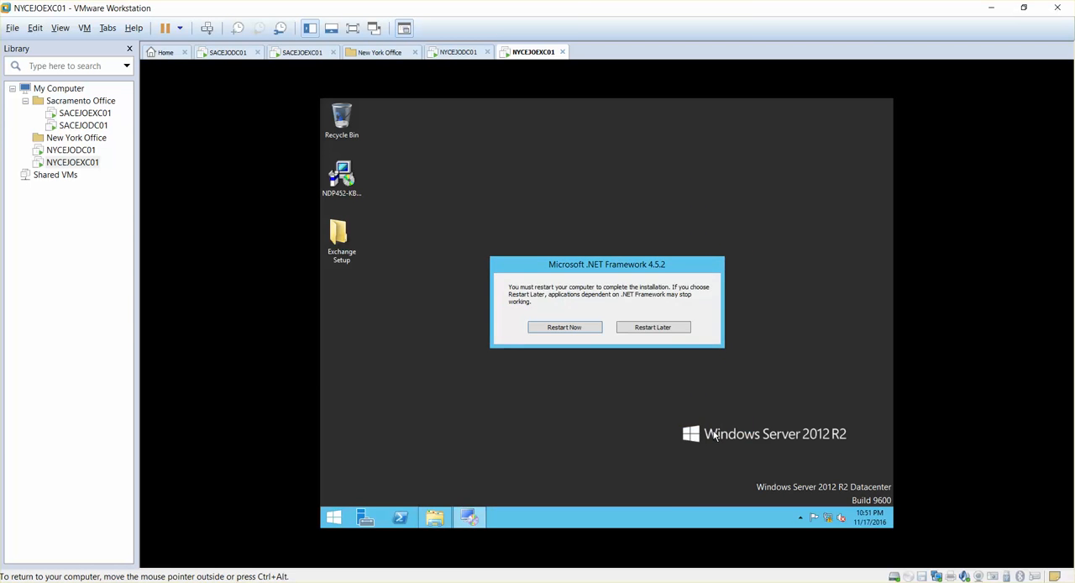
pyautogui.click(646, 333)
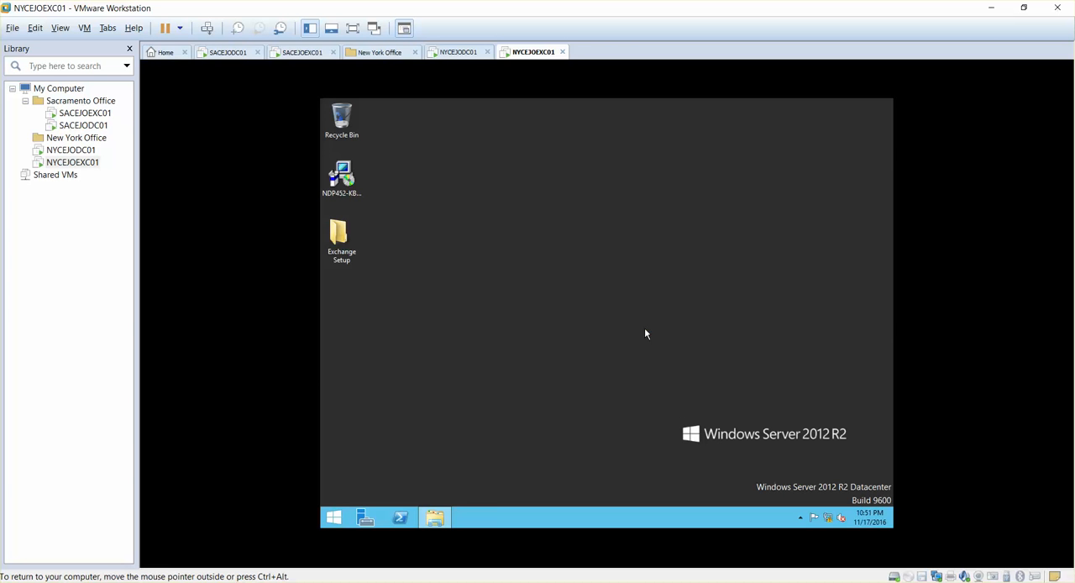
# - Start adding roles and features in Server Manager, using a role-based or feature-based installation on the NYCEJOEXC01 server
pyautogui.click(365, 516)
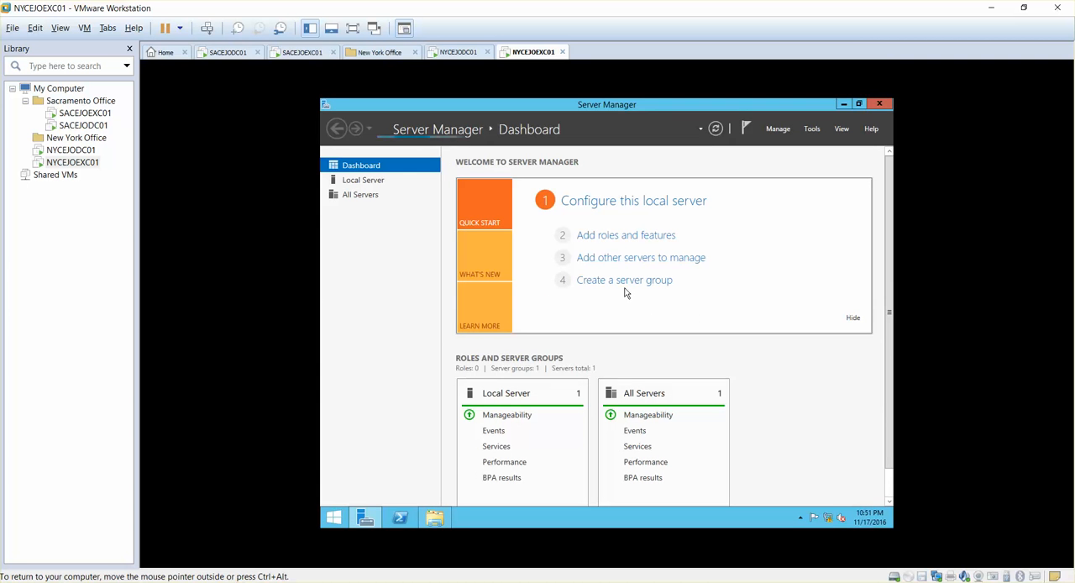
pyautogui.click(611, 243)
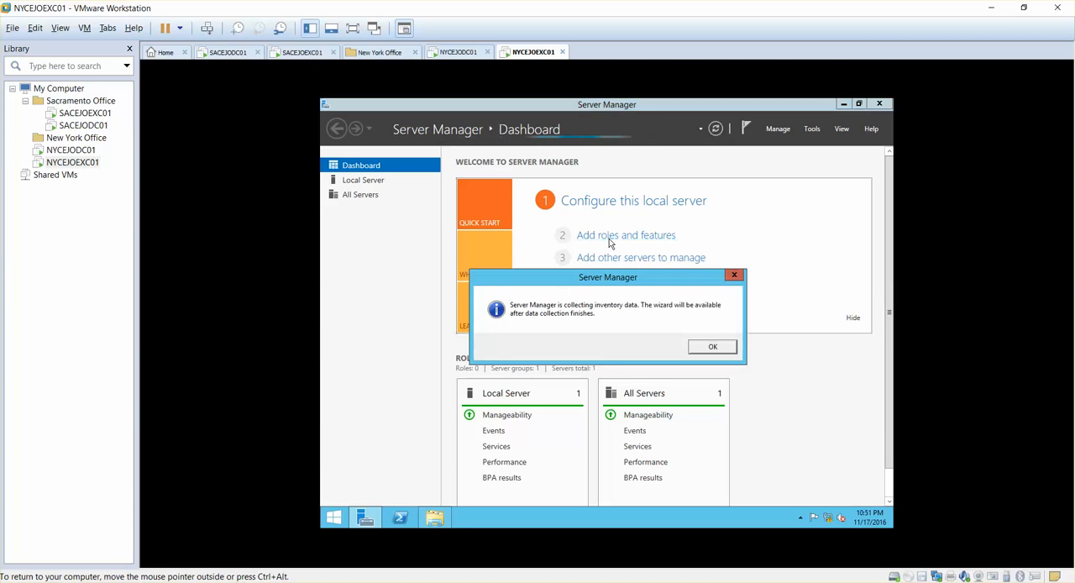
pyautogui.click(713, 348)
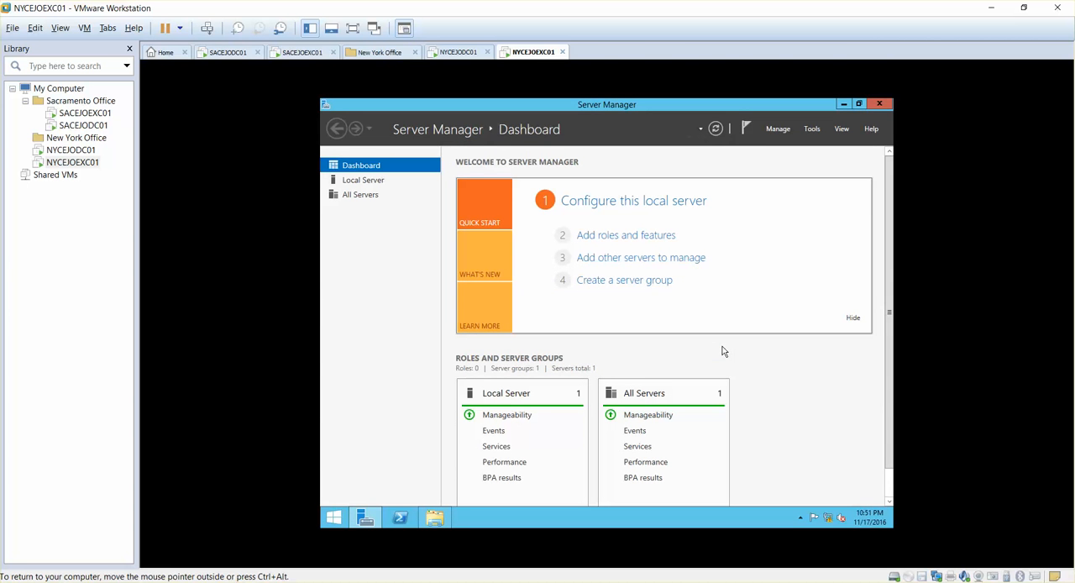
pyautogui.click(620, 243)
pyautogui.click(654, 430)
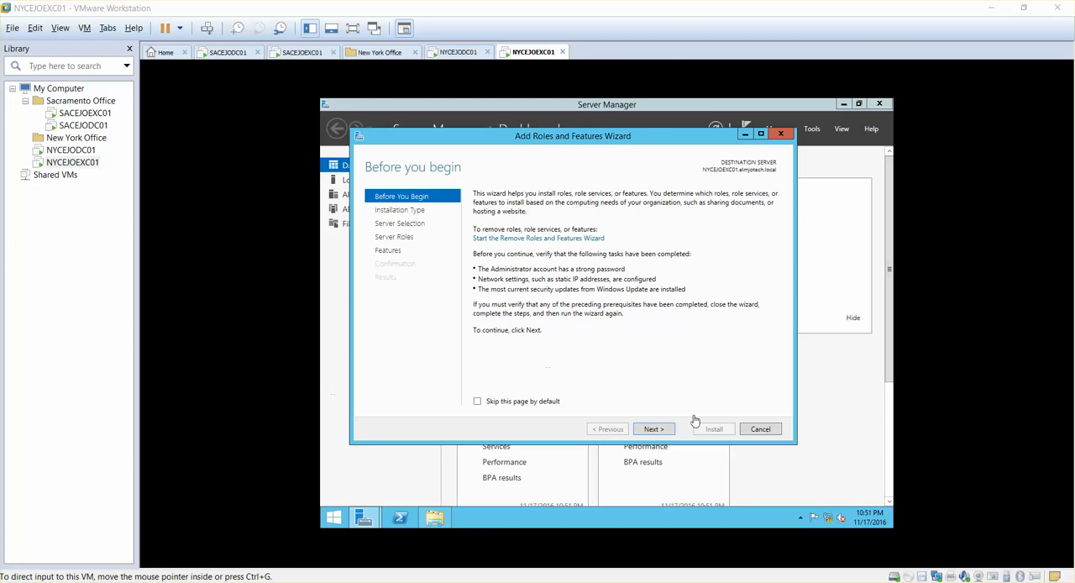
pyautogui.click(652, 429)
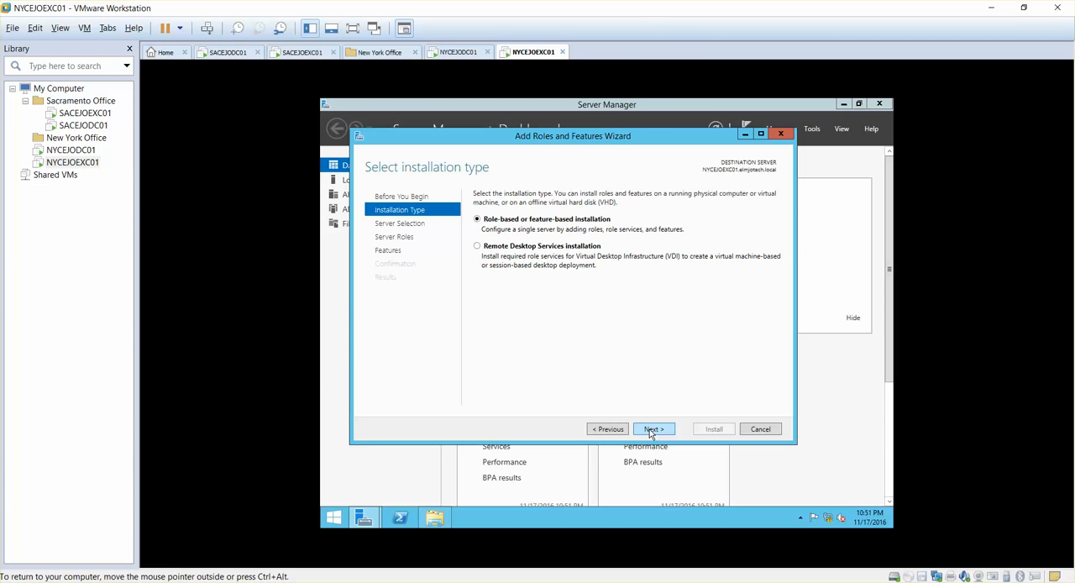
pyautogui.click(651, 430)
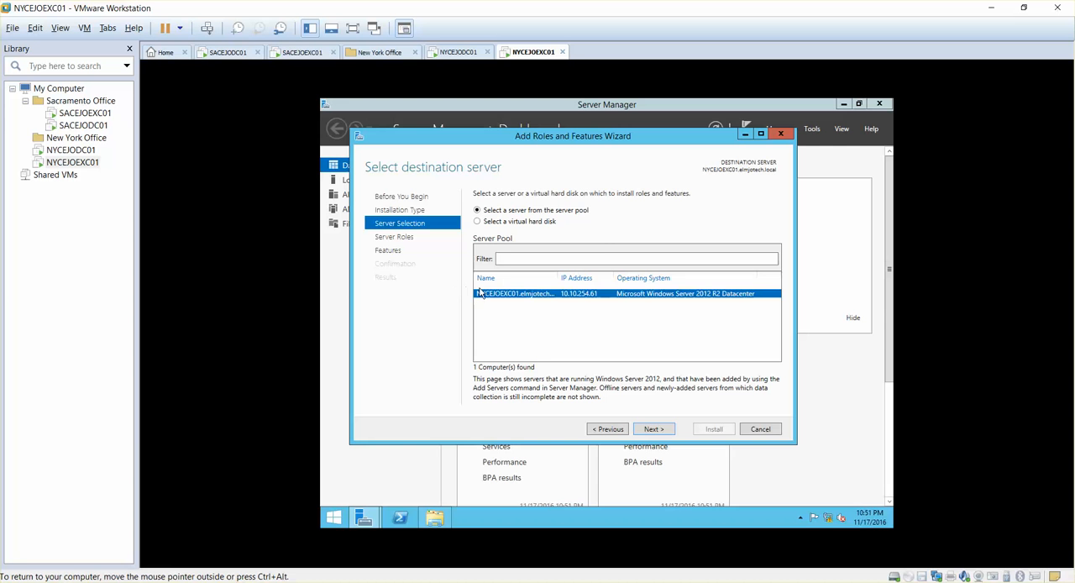
pyautogui.click(649, 433)
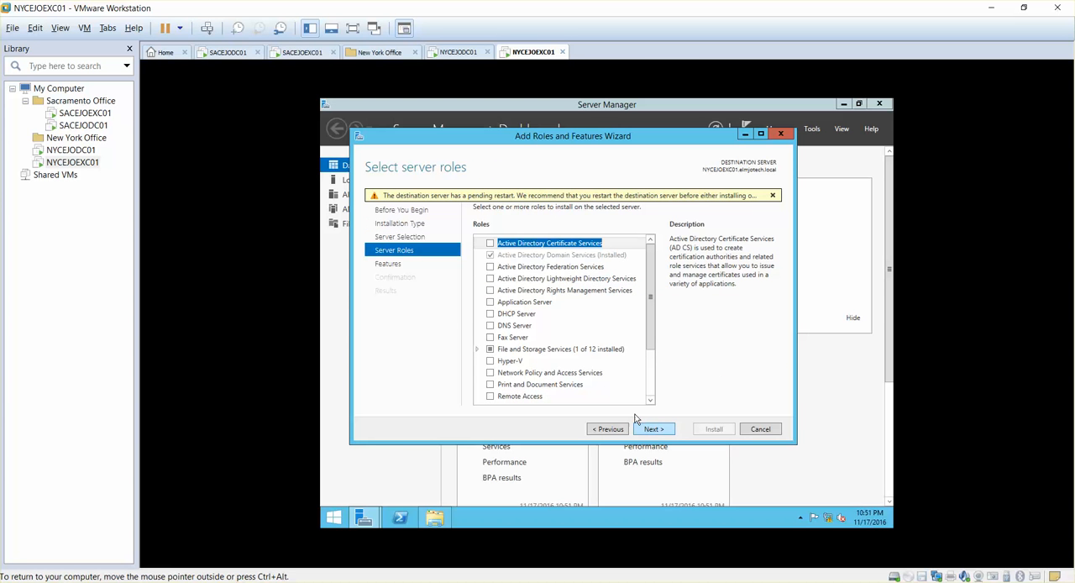
# - Add the Web Server (IIS) role with its management tools and continue to its role services without selecting extra features
pyautogui.click(491, 257)
pyautogui.click(491, 256)
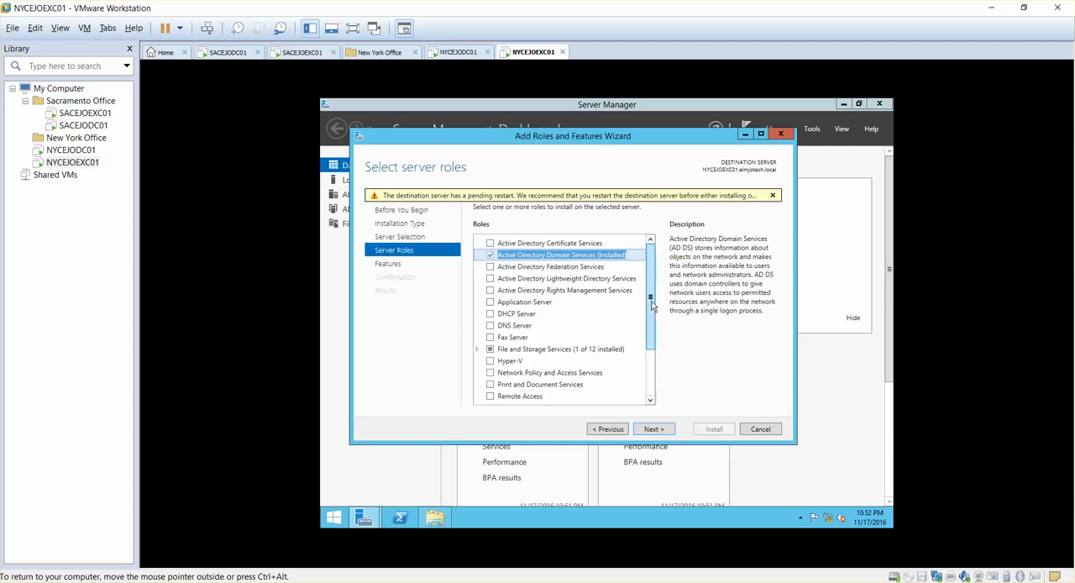
pyautogui.moveTo(653, 309); pyautogui.dragTo(650, 361)
pyautogui.scroll(2, 638, 270)
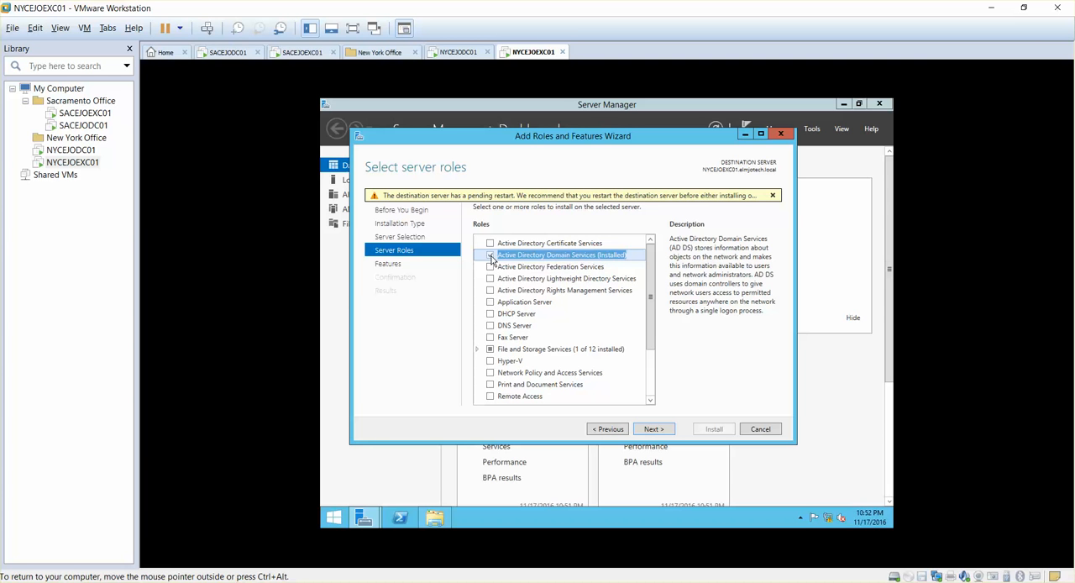
pyautogui.scroll(-2, 647, 336)
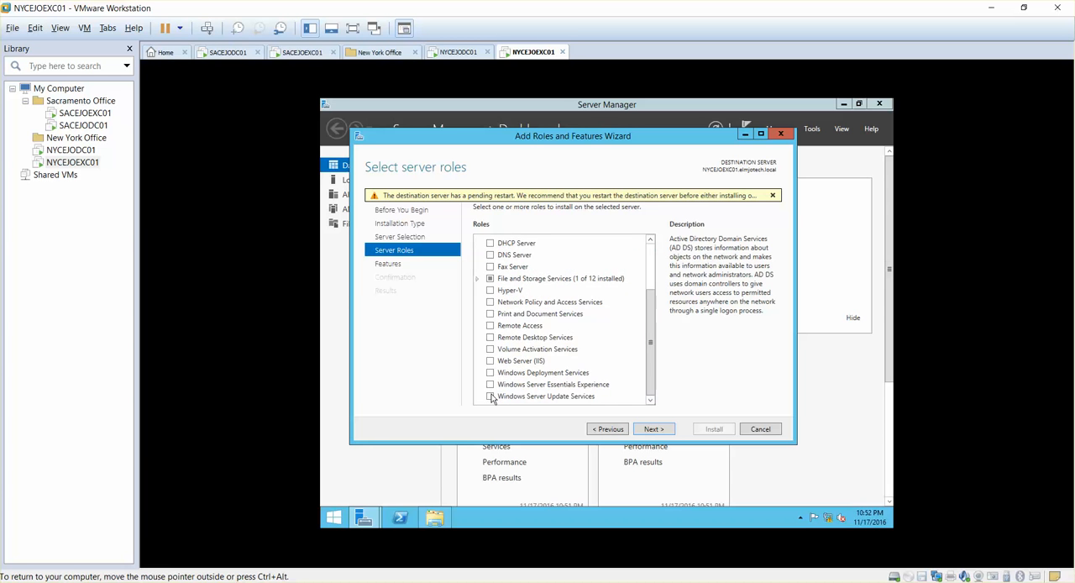
pyautogui.click(491, 361)
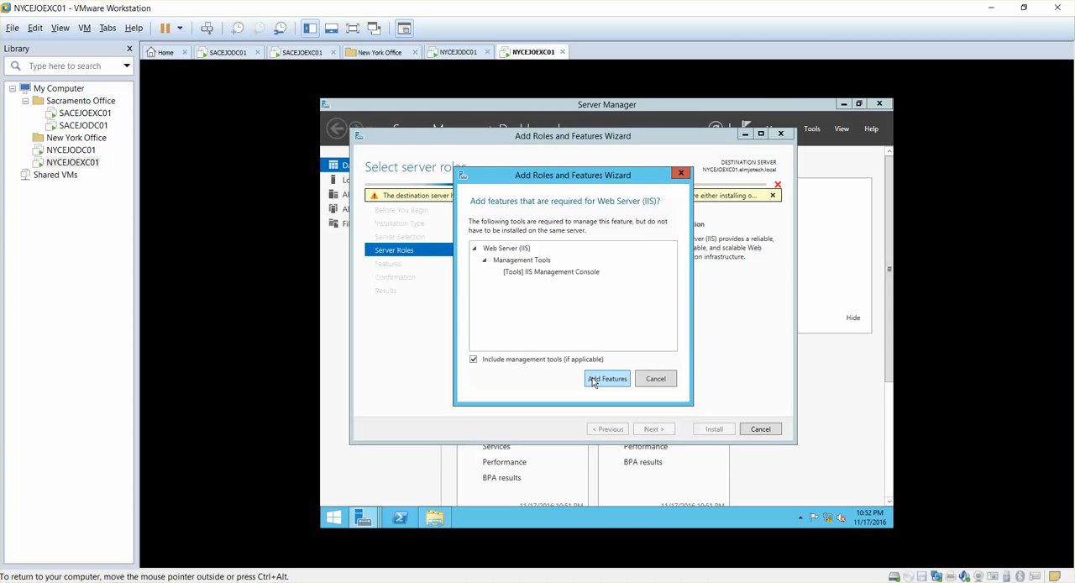
pyautogui.click(593, 379)
pyautogui.click(659, 430)
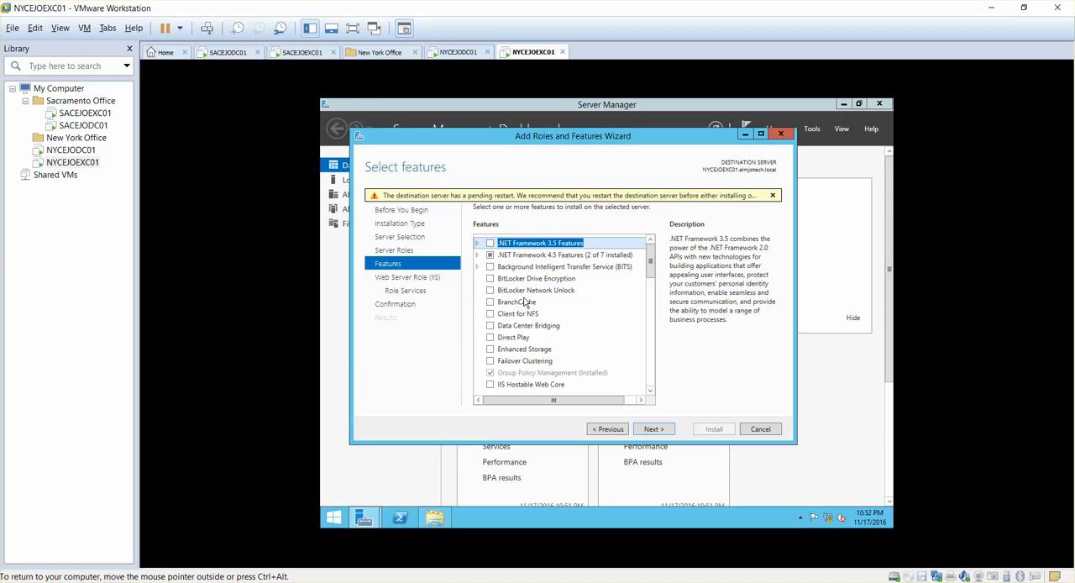
pyautogui.click(652, 429)
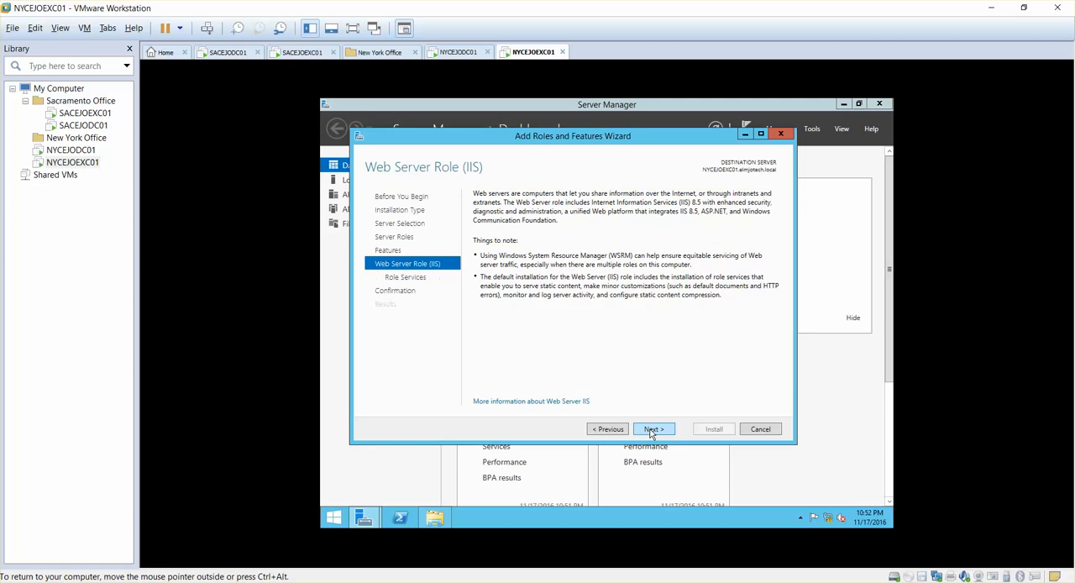
pyautogui.click(653, 430)
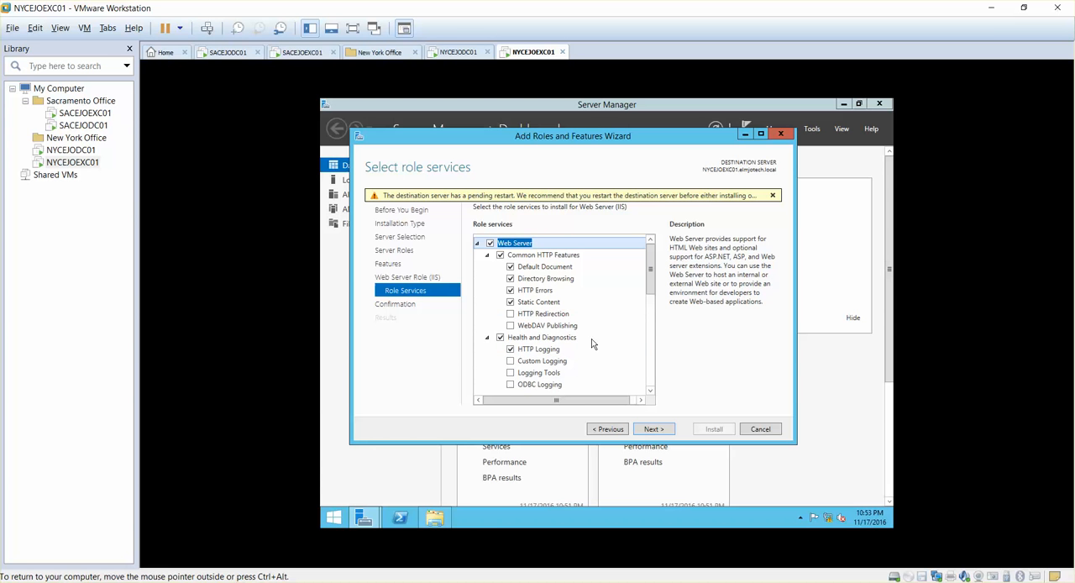
# - Select the Dynamic Content Compression and Digest Authentication role services for the web server
pyautogui.moveTo(651, 287); pyautogui.dragTo(652, 329)
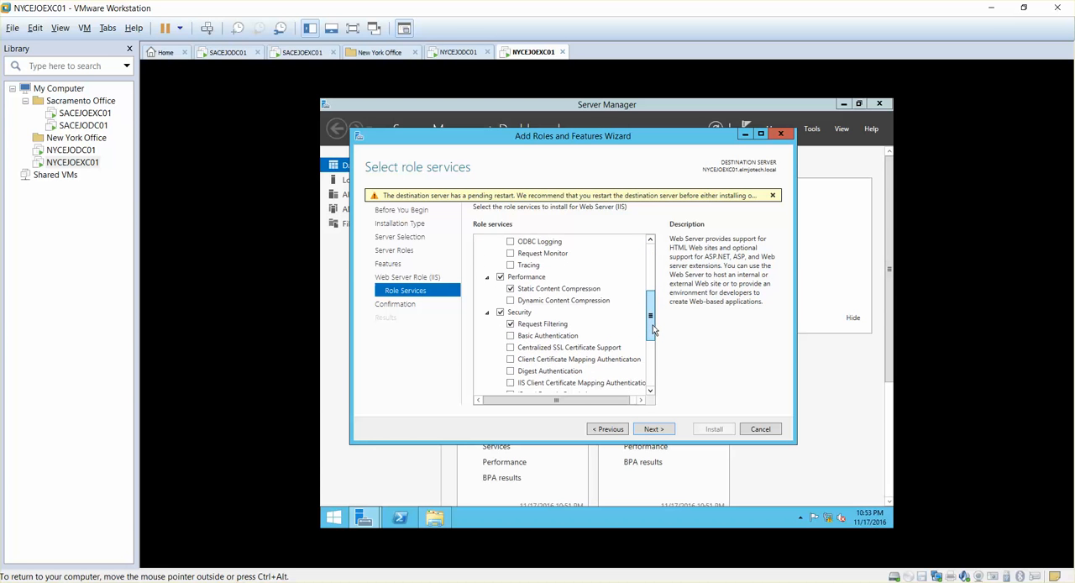
pyautogui.click(510, 301)
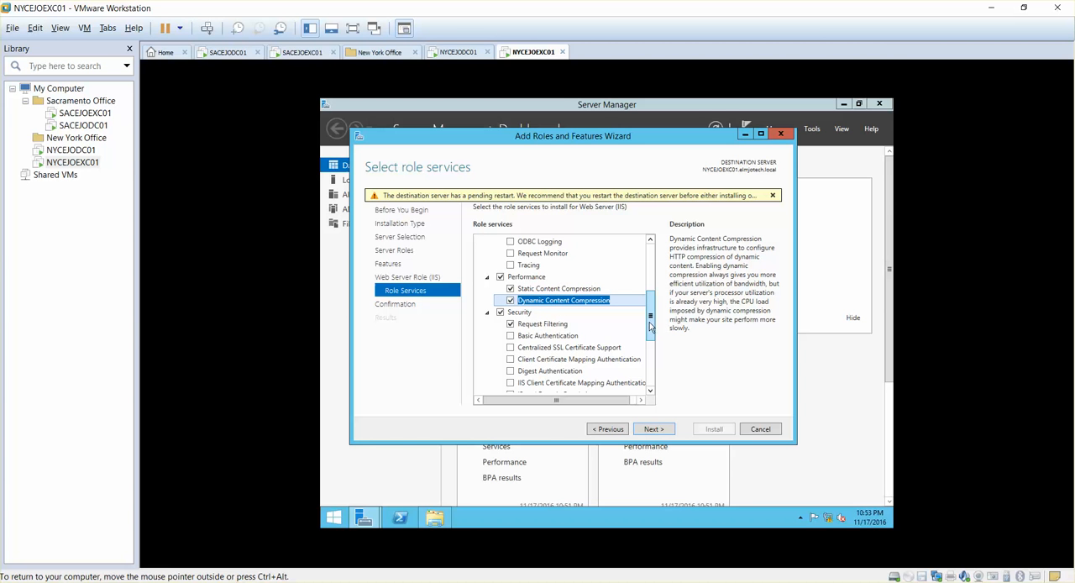
pyautogui.moveTo(648, 325)
pyautogui.mouseDown()
pyautogui.moveTo(649, 387)
pyautogui.moveTo(643, 278)
pyautogui.moveTo(642, 323)
pyautogui.mouseUp()
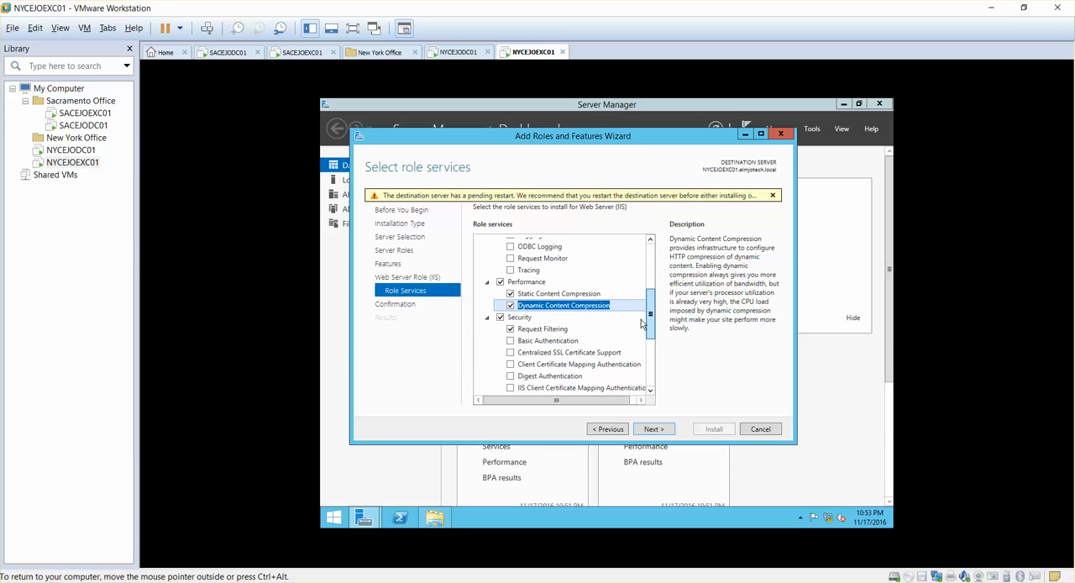
pyautogui.click(509, 375)
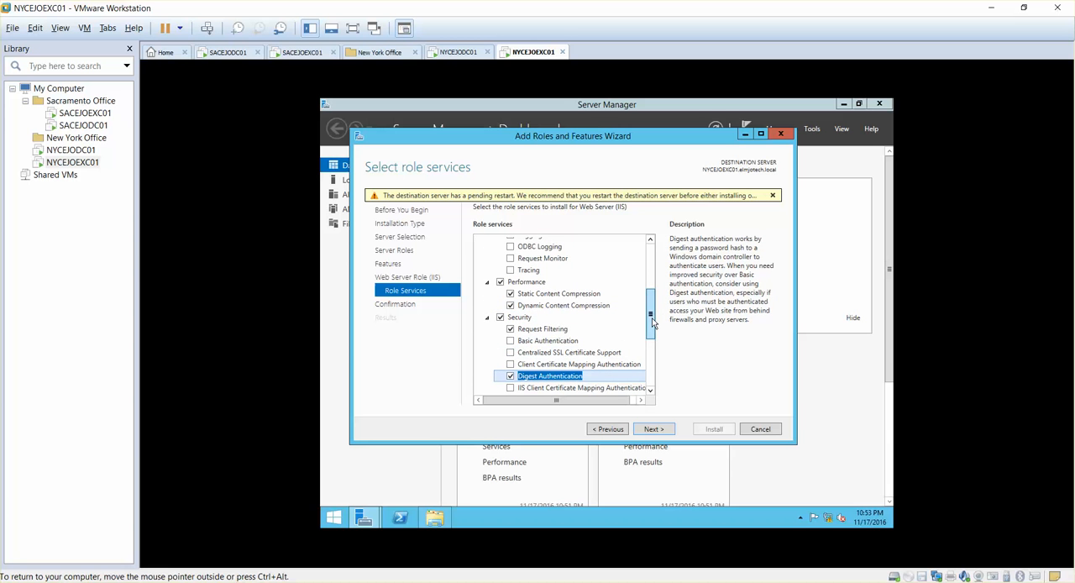
# - Select IIS 6 WMI Compatibility under IIS 6 Management Compatibility and include the features it requires
pyautogui.moveTo(653, 322)
pyautogui.mouseDown()
pyautogui.moveTo(654, 367)
pyautogui.moveTo(651, 267)
pyautogui.moveTo(649, 314)
pyautogui.moveTo(558, 349)
pyautogui.mouseUp()
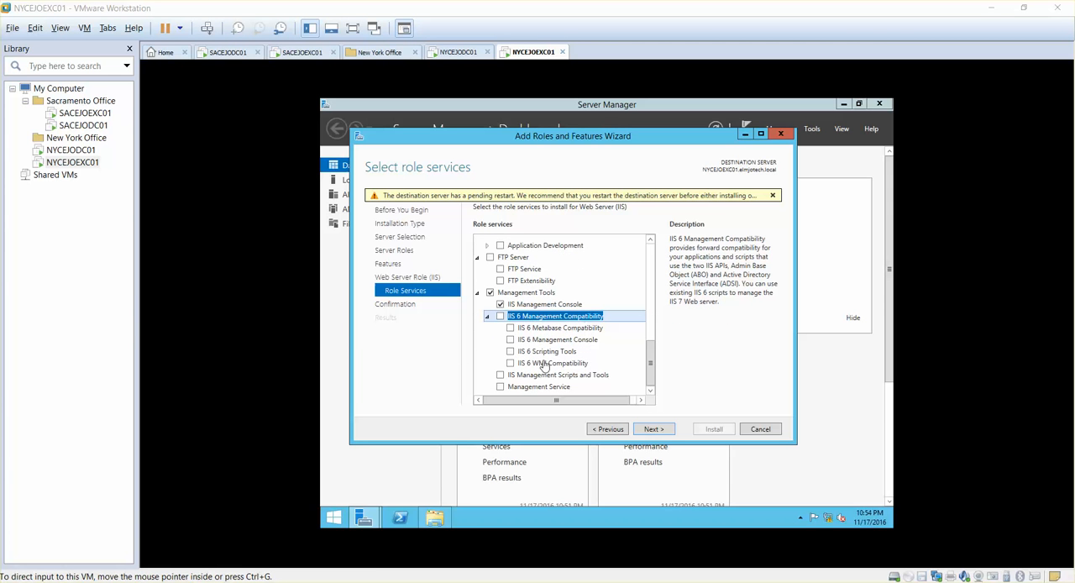
pyautogui.click(510, 368)
pyautogui.click(509, 364)
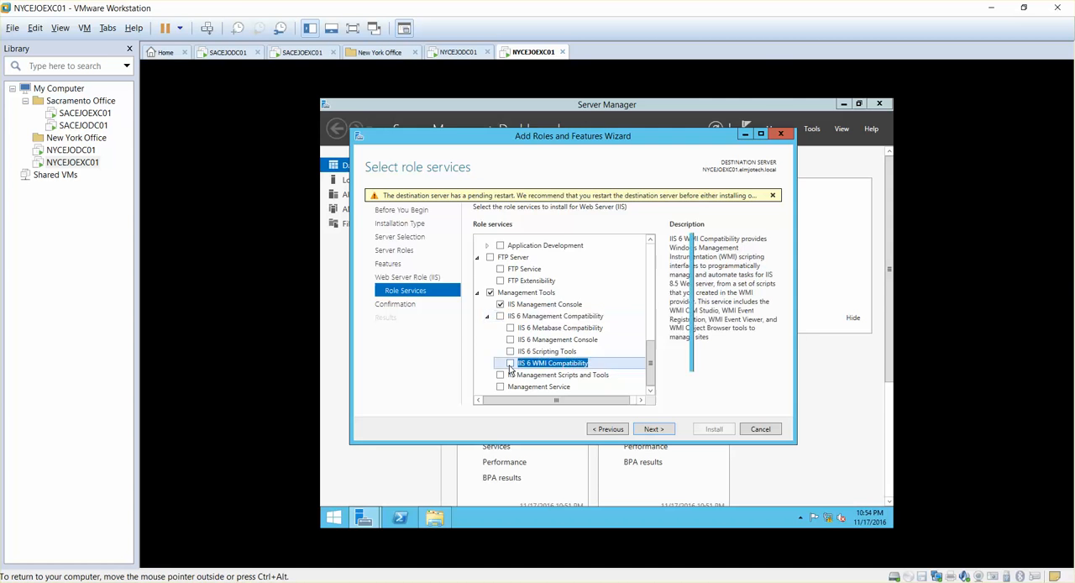
pyautogui.click(604, 385)
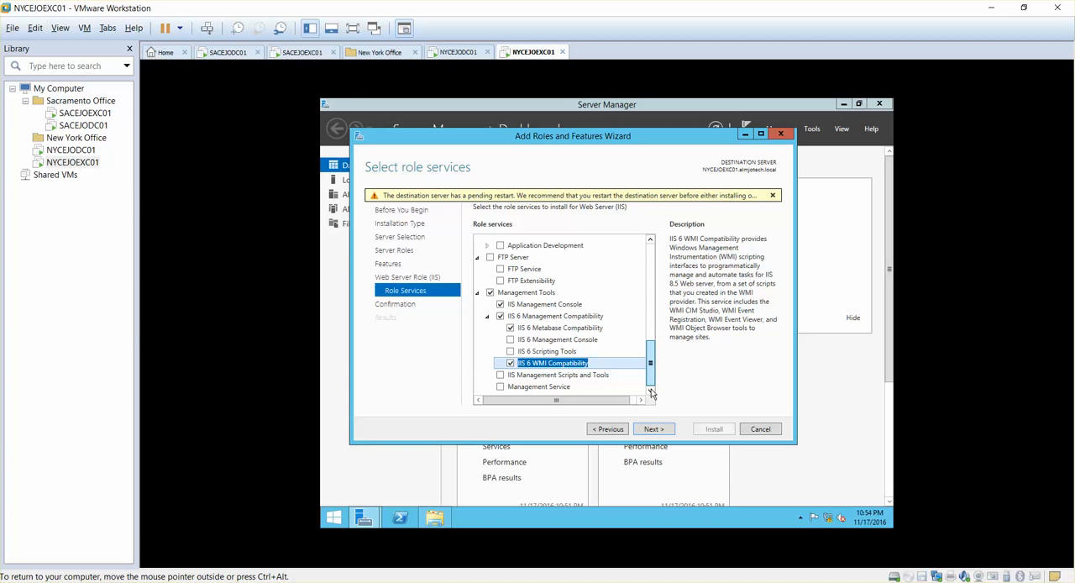
# - Select the Client Certificate Mapping Authentication, HTTP Redirection and Request Monitor role services
pyautogui.moveTo(652, 378); pyautogui.dragTo(652, 348)
pyautogui.click(510, 276)
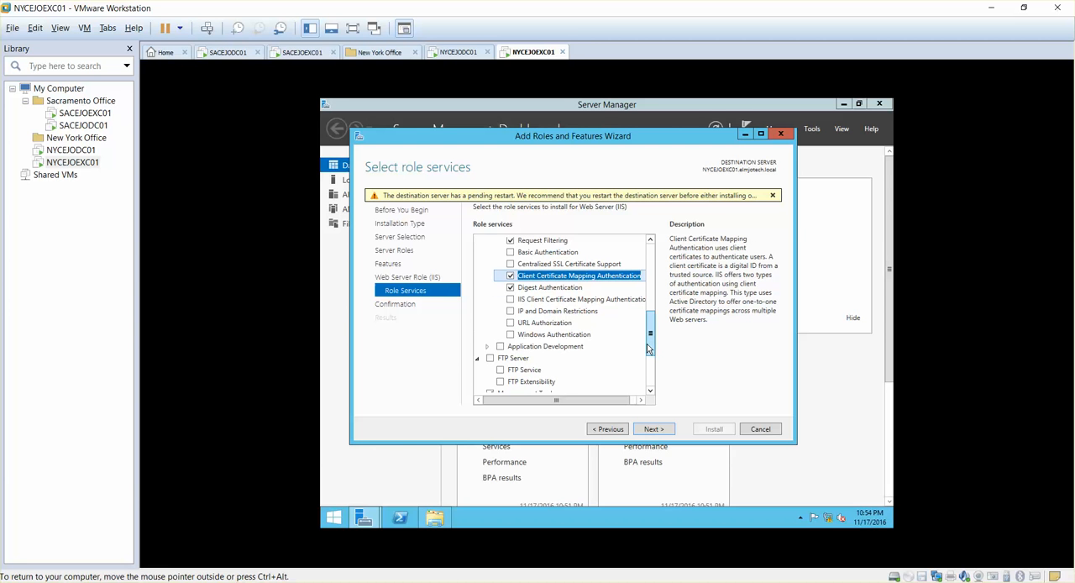
pyautogui.moveTo(649, 349); pyautogui.dragTo(656, 286)
pyautogui.click(513, 287)
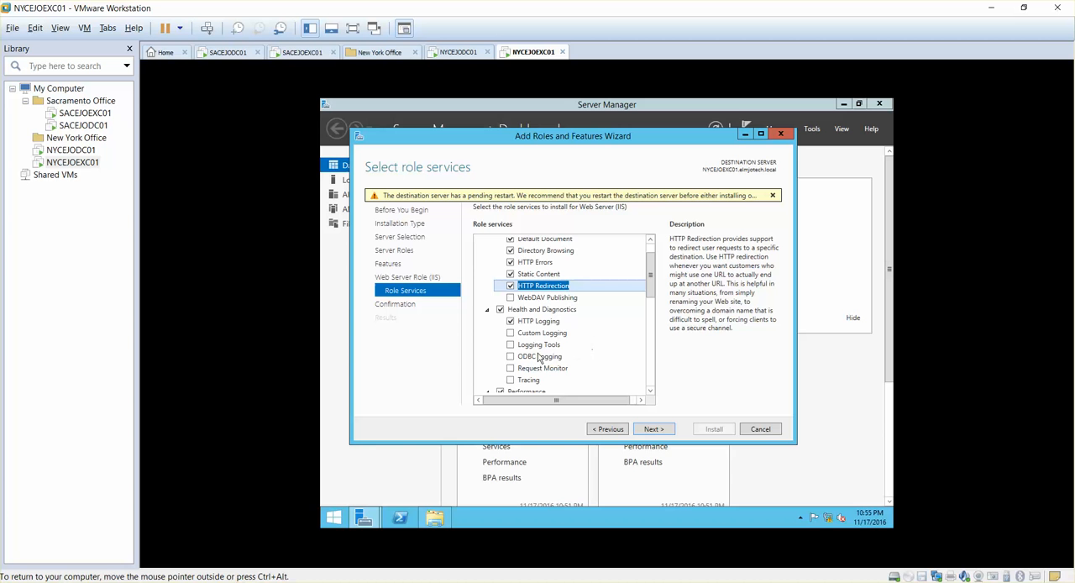
pyautogui.moveTo(651, 277)
pyautogui.mouseDown()
pyautogui.moveTo(652, 313)
pyautogui.moveTo(651, 298)
pyautogui.mouseUp()
pyautogui.click(511, 288)
pyautogui.click(510, 288)
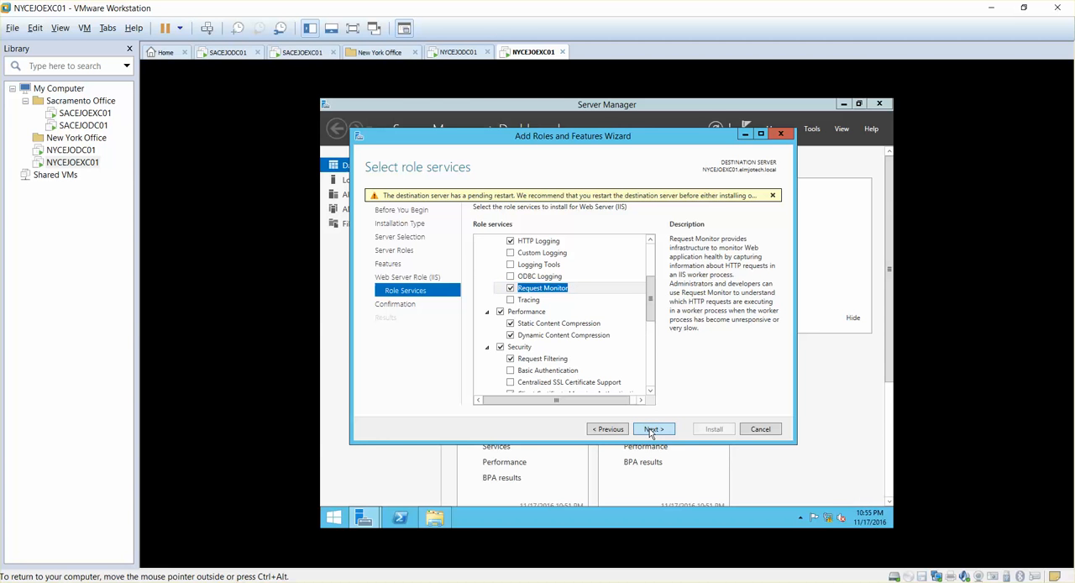
# - Install the selected IIS role services without automatic restart and close the wizard once installation finishes
pyautogui.click(652, 430)
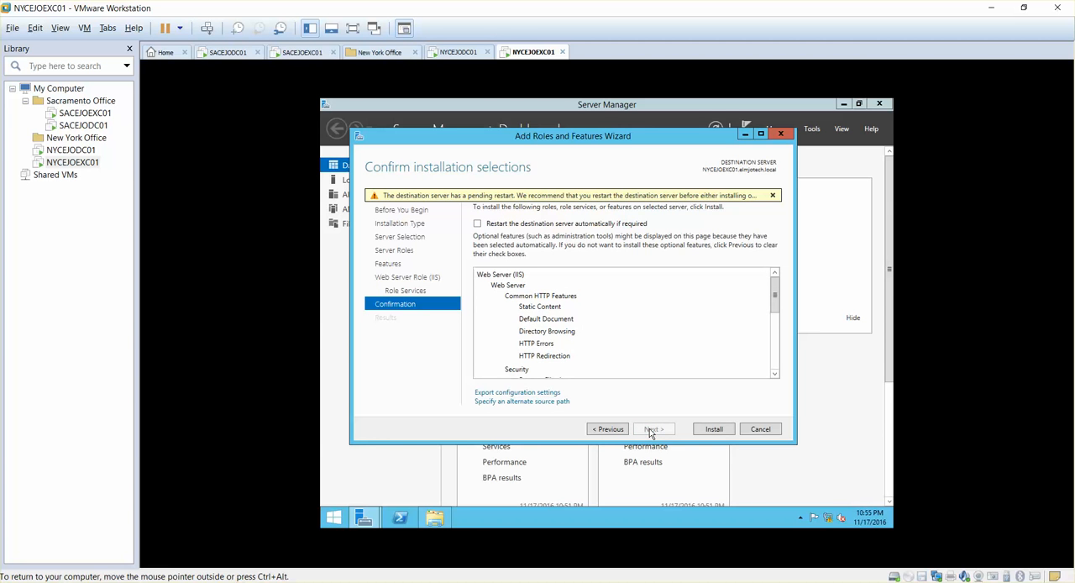
pyautogui.click(708, 431)
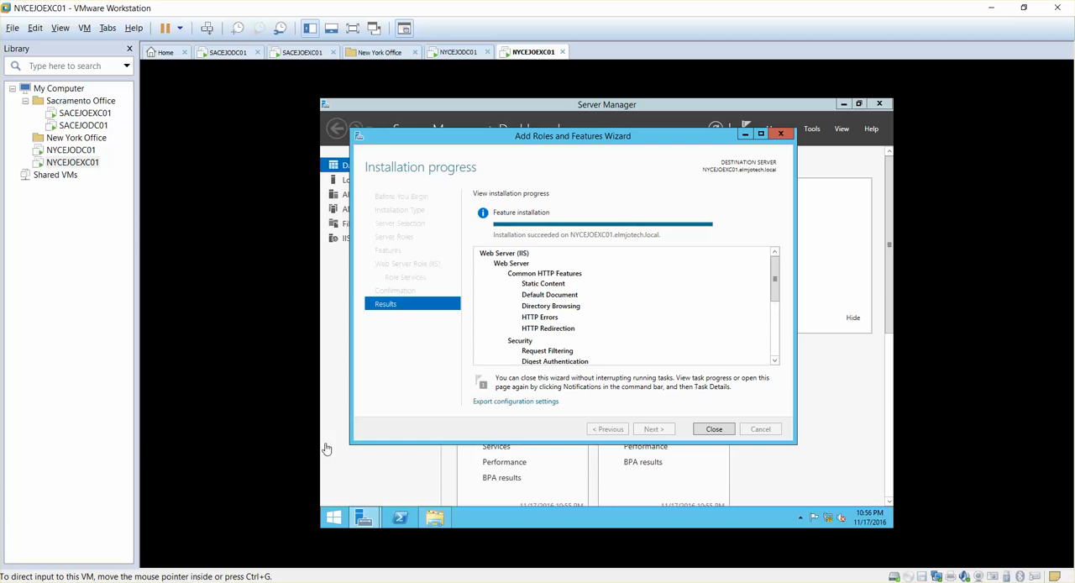
pyautogui.click(714, 429)
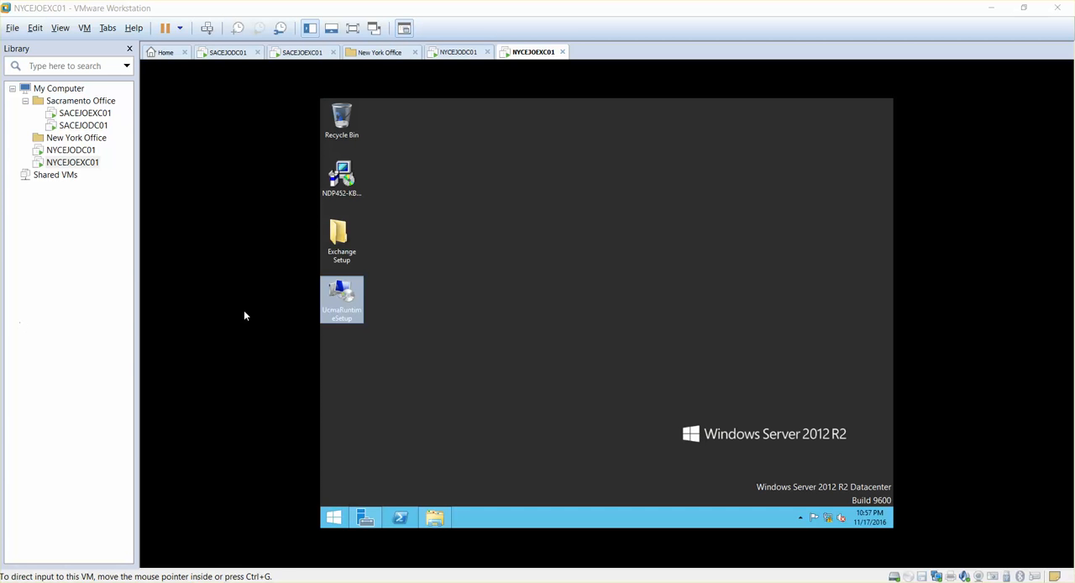
# - Try to install the Microsoft Unified Communications Managed API 4.0 Runtime from the desktop installer, then close its setup
pyautogui.click(344, 294)
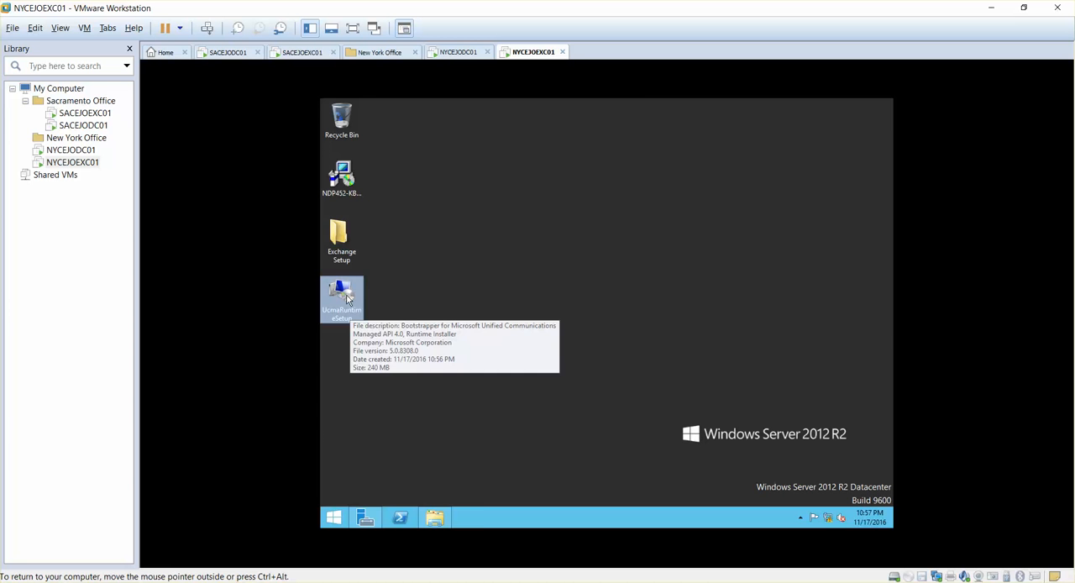
pyautogui.doubleClick(345, 293)
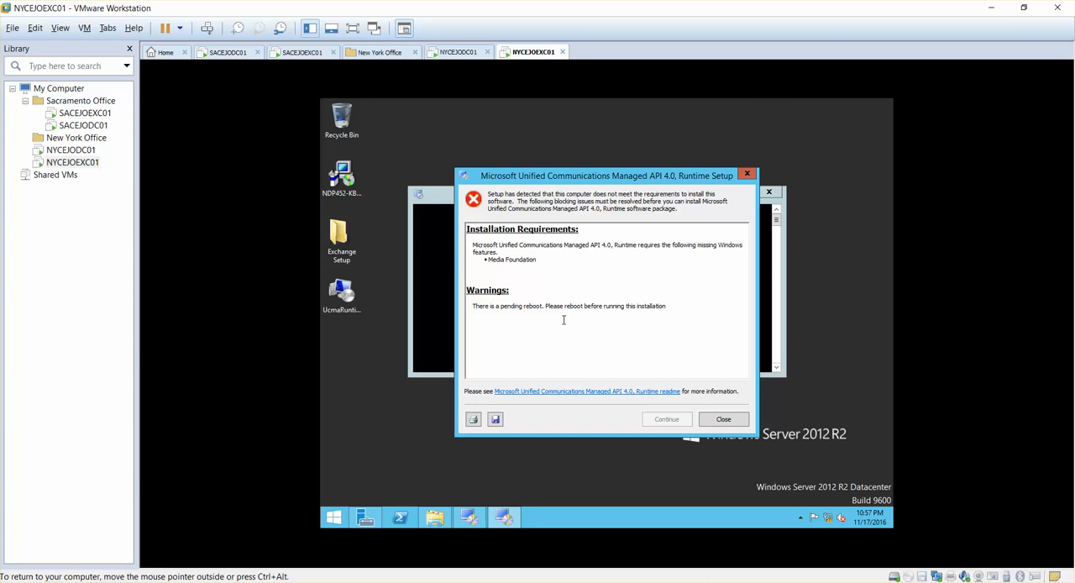
pyautogui.click(725, 420)
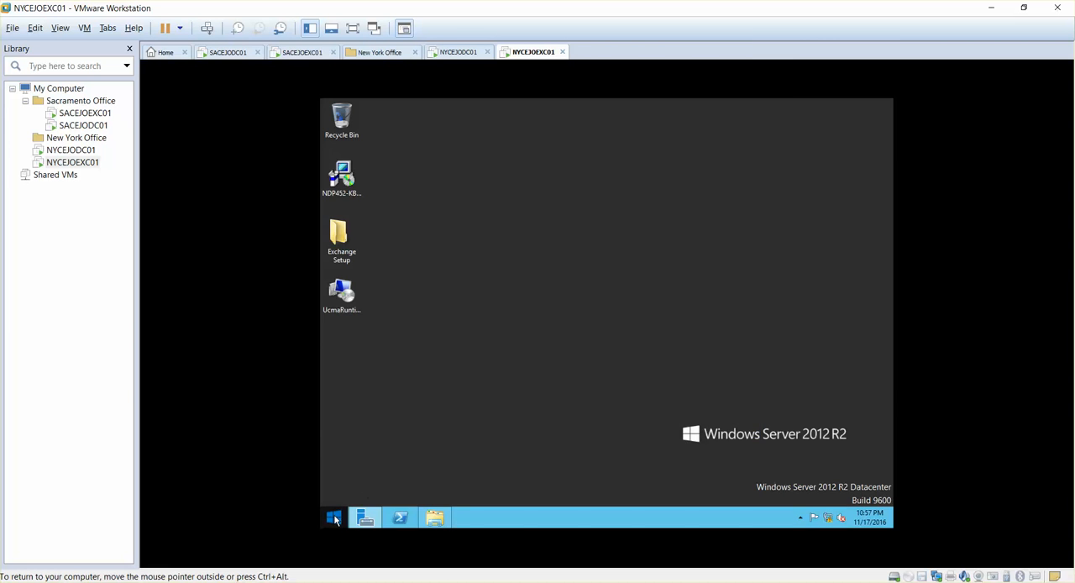
# - Restart the NYCEJOEXC01 virtual machine through the Windows power options and confirm the restart
pyautogui.click(336, 515)
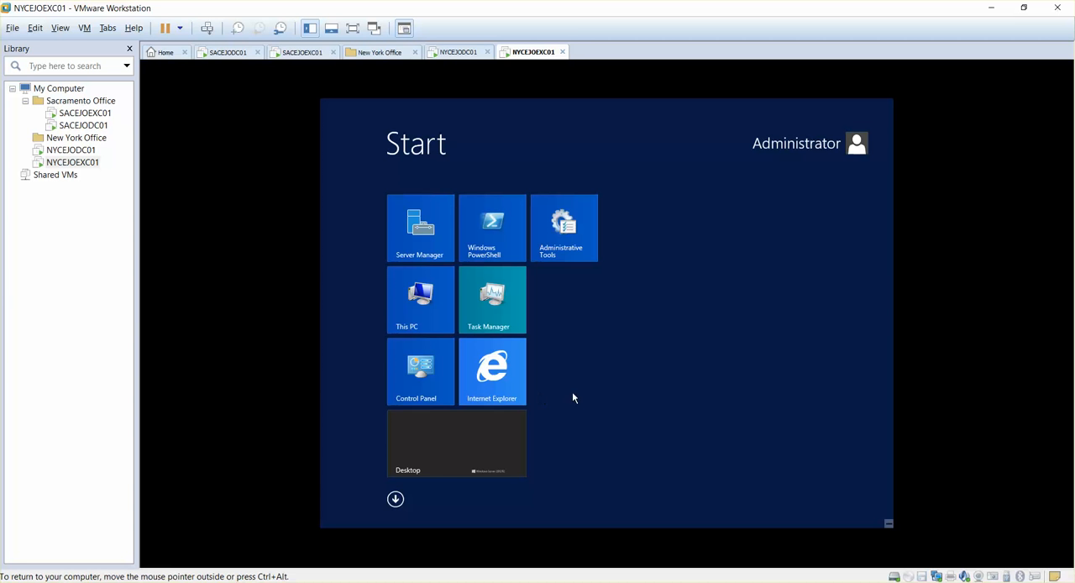
pyautogui.moveTo(889, 523)
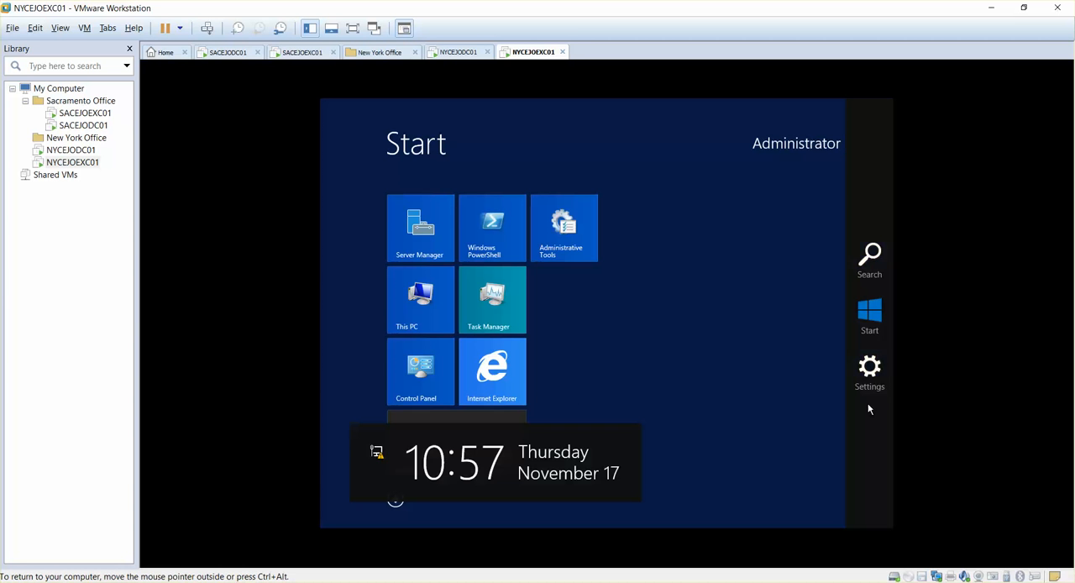
pyautogui.click(869, 370)
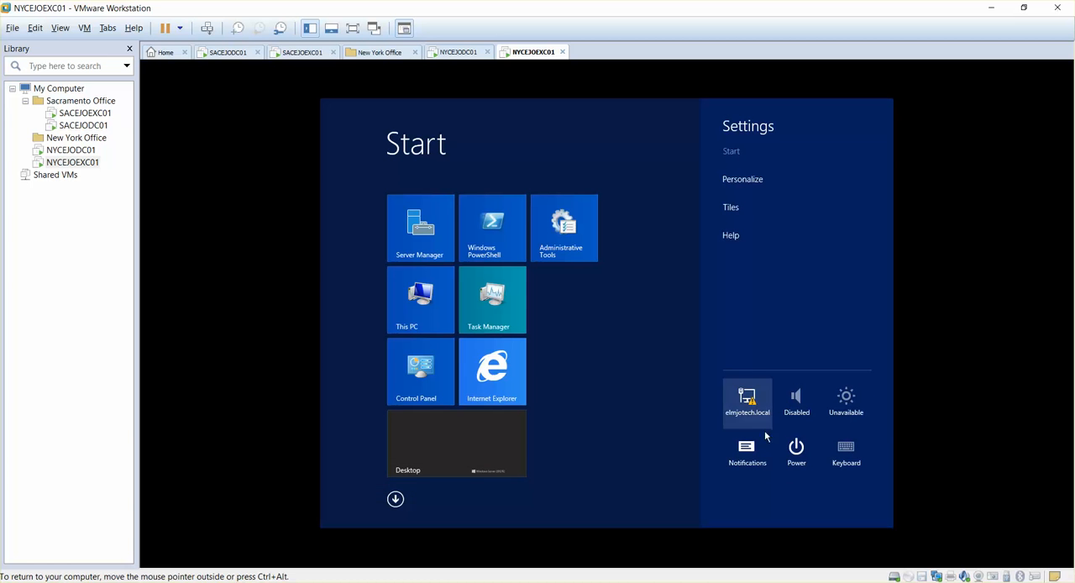
pyautogui.click(798, 463)
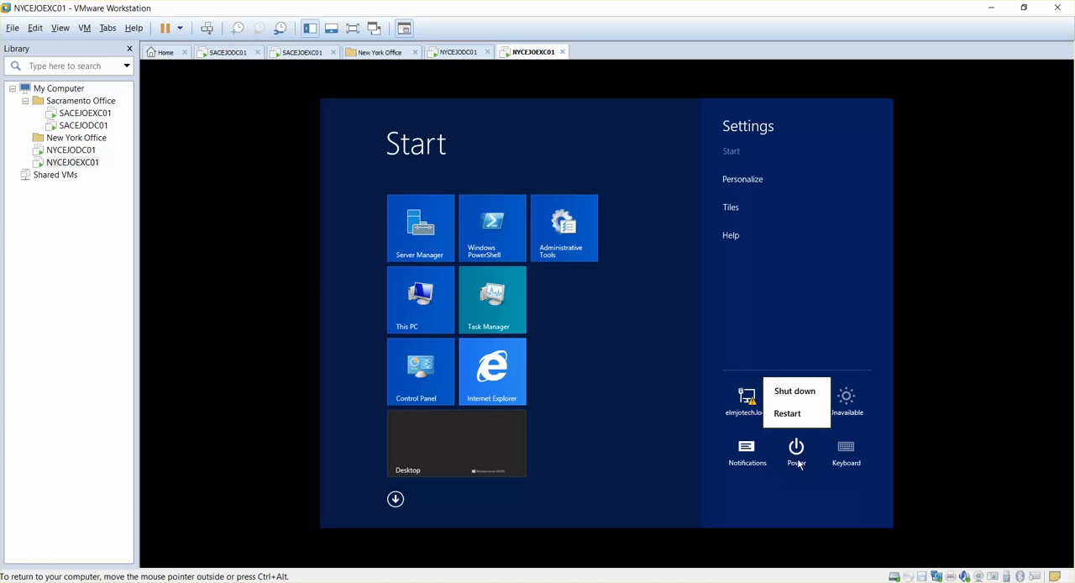
pyautogui.click(792, 415)
pyautogui.click(840, 408)
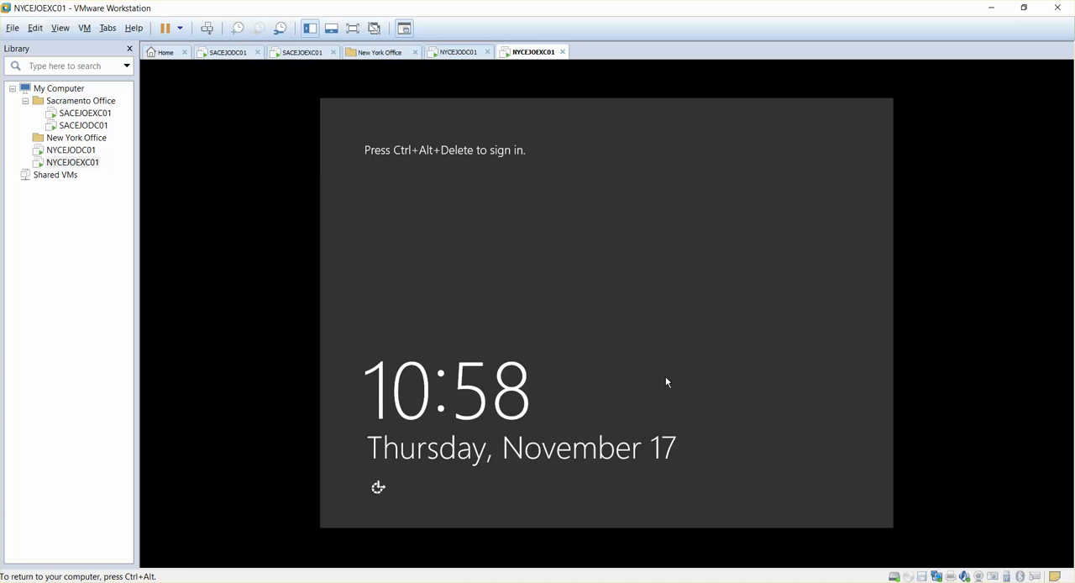
# - Unlock the sign-in screen and log on to the ELMJOTECH domain administrator account by entering the account password
pyautogui.press('ctrl+alt+Insert')
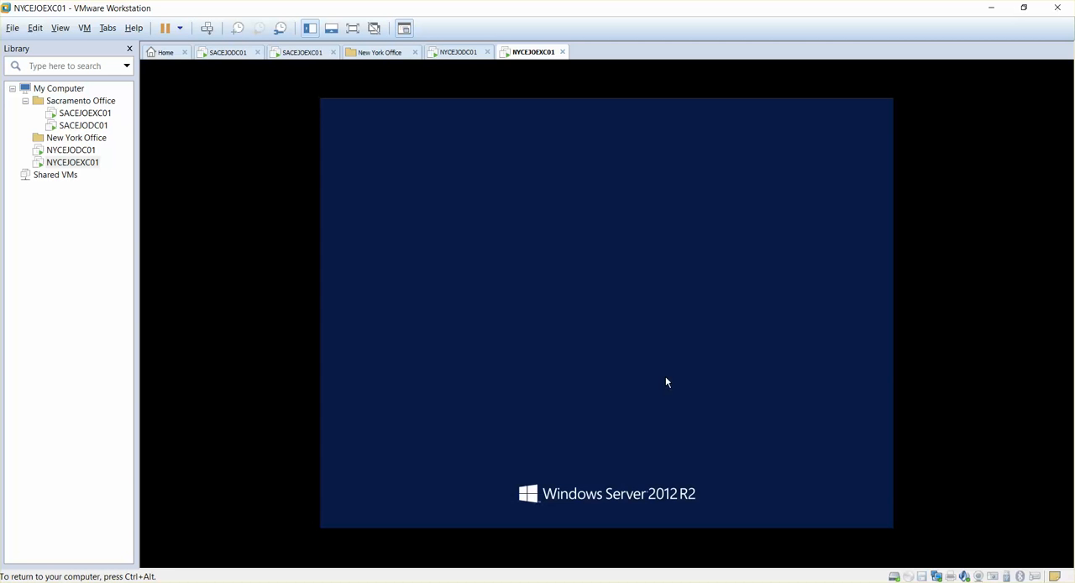
pyautogui.write('P@ssw0rd')
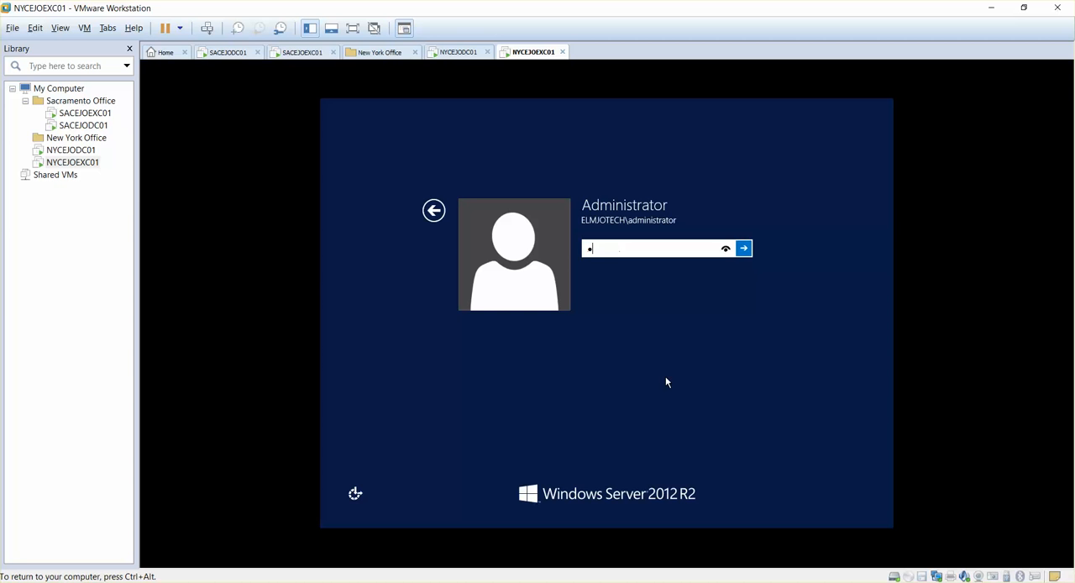
pyautogui.write('123')
pyautogui.press('Return')
pyautogui.press('Return')
pyautogui.write('P@ssw0rd')
pyautogui.press('Return')
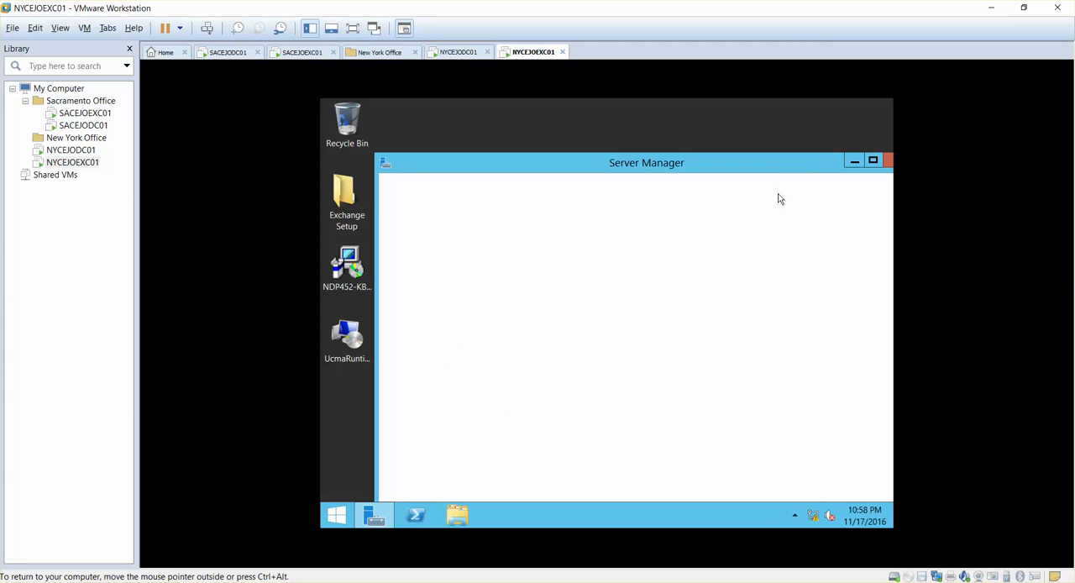
# - Clear the Server Manager window off the desktop and try running the Microsoft Unified Communications Managed API 4.0 Runtime setup
pyautogui.moveTo(786, 164); pyautogui.dragTo(607, 160)
pyautogui.click(721, 159)
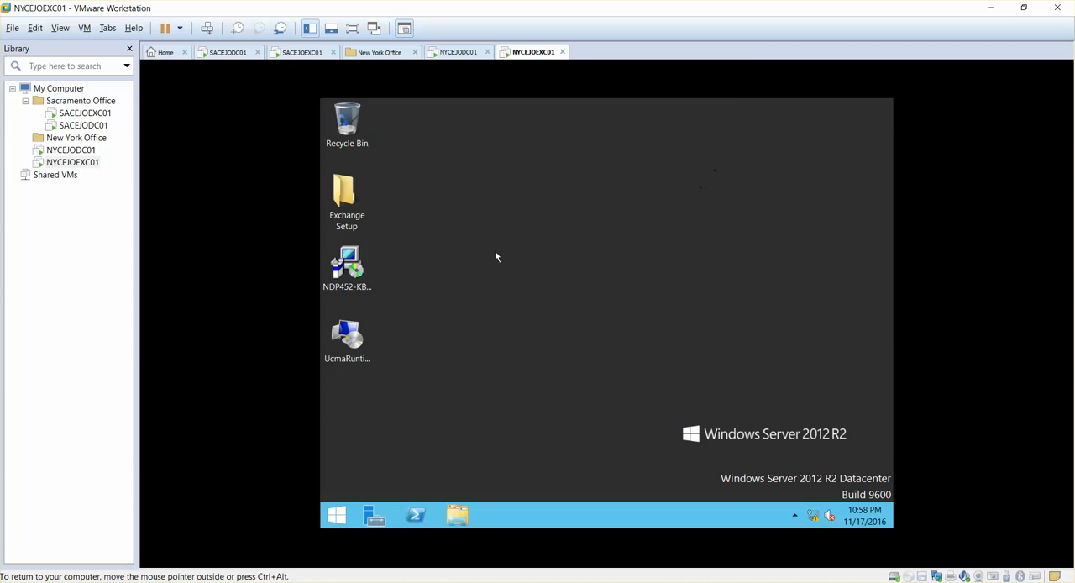
pyautogui.doubleClick(343, 336)
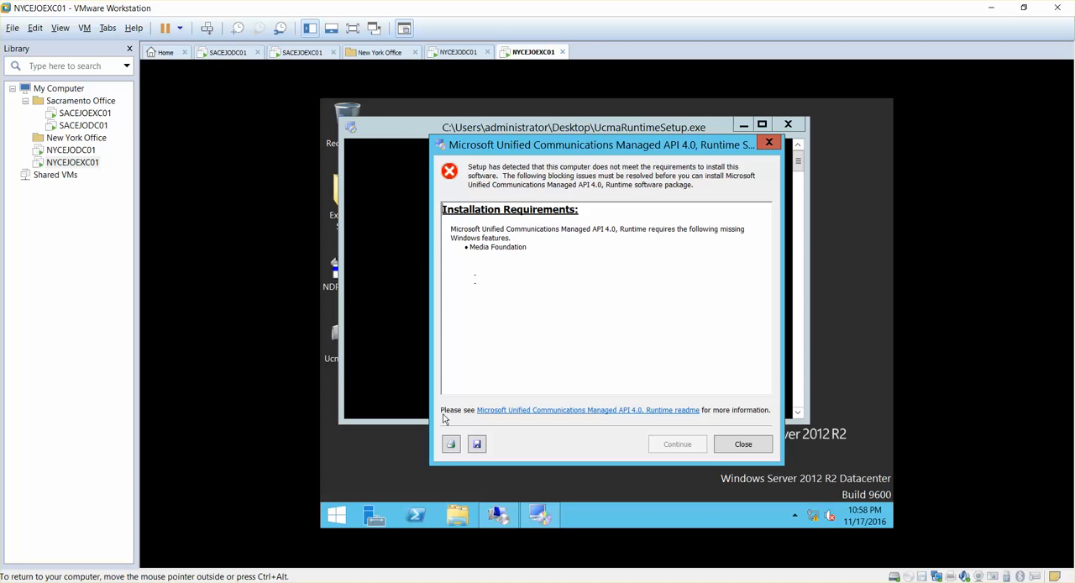
# - Open Server Manager and review the dashboard tiles and the IIS server group
pyautogui.click(337, 514)
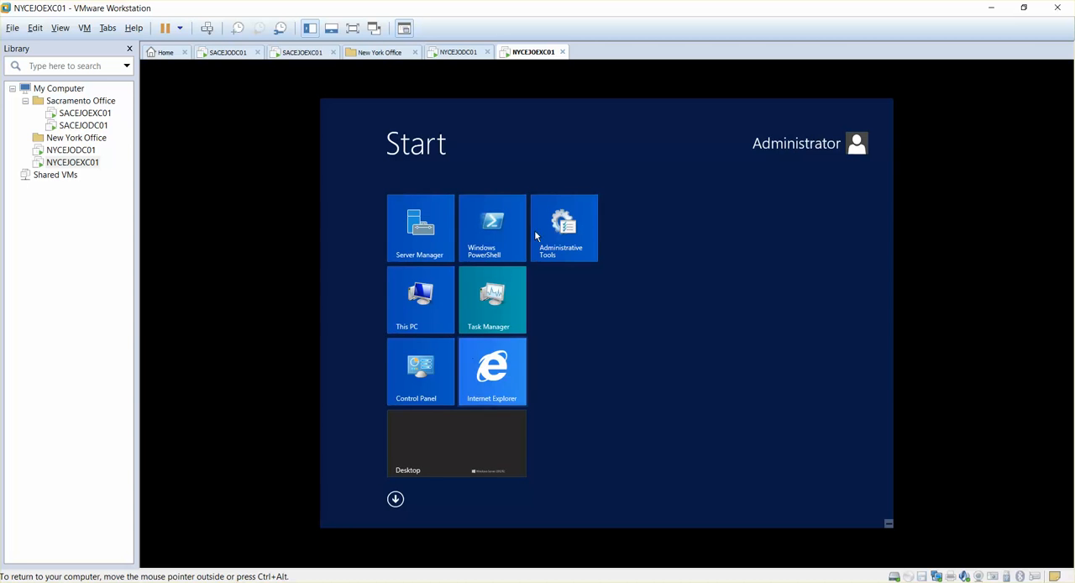
pyautogui.click(437, 236)
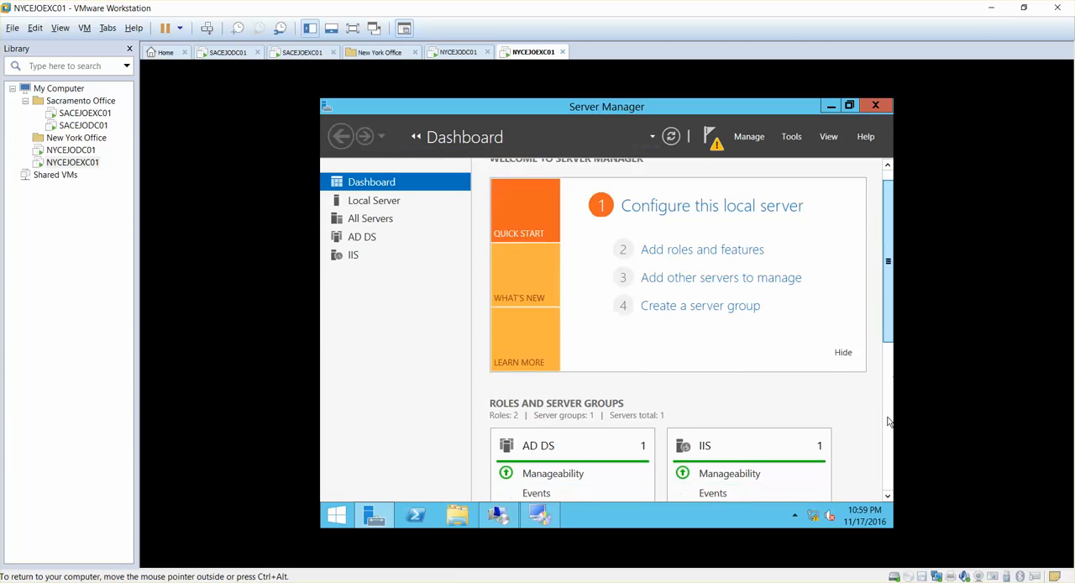
pyautogui.moveTo(891, 322); pyautogui.dragTo(886, 437)
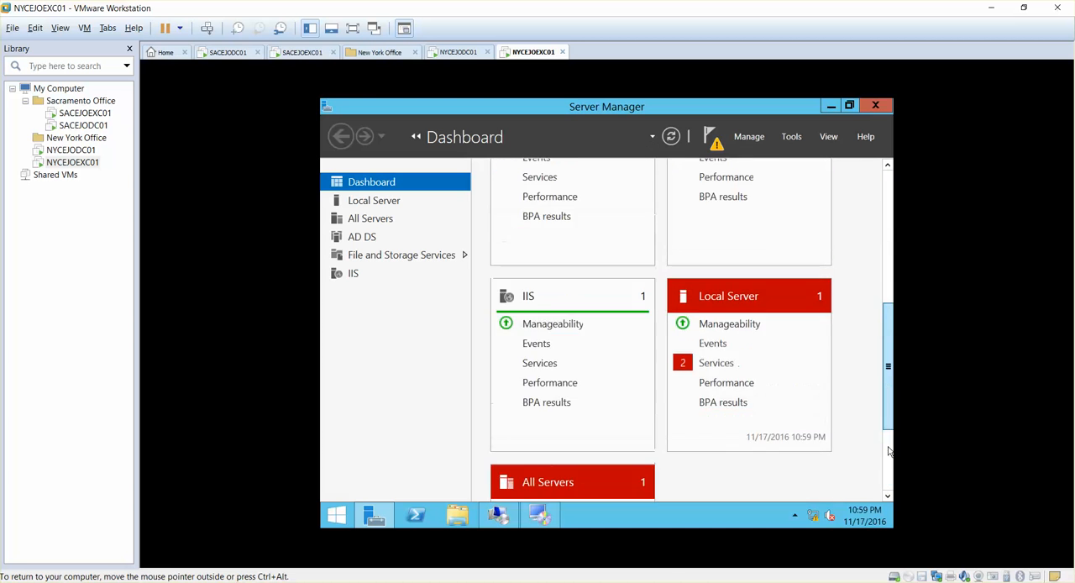
pyautogui.scroll(5, 873, 361)
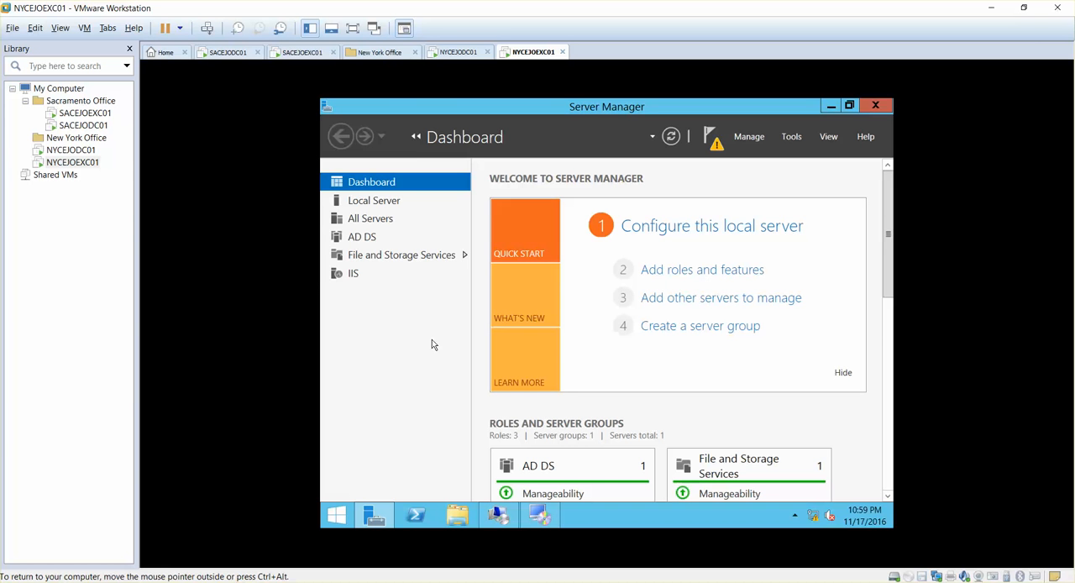
pyautogui.click(353, 275)
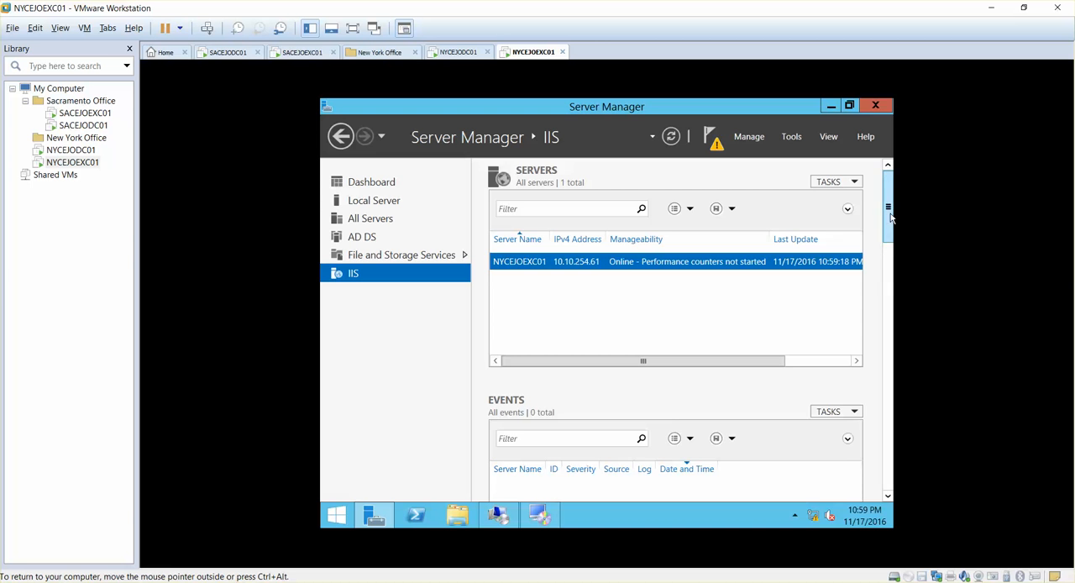
pyautogui.moveTo(890, 216)
pyautogui.mouseDown()
pyautogui.moveTo(893, 473)
pyautogui.moveTo(890, 202)
pyautogui.mouseUp()
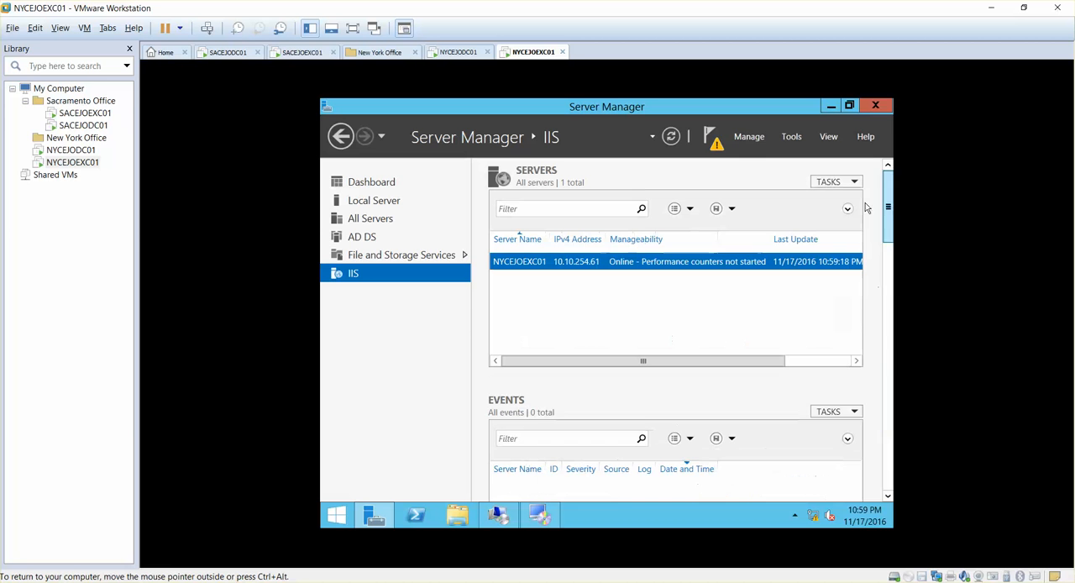
pyautogui.click(748, 137)
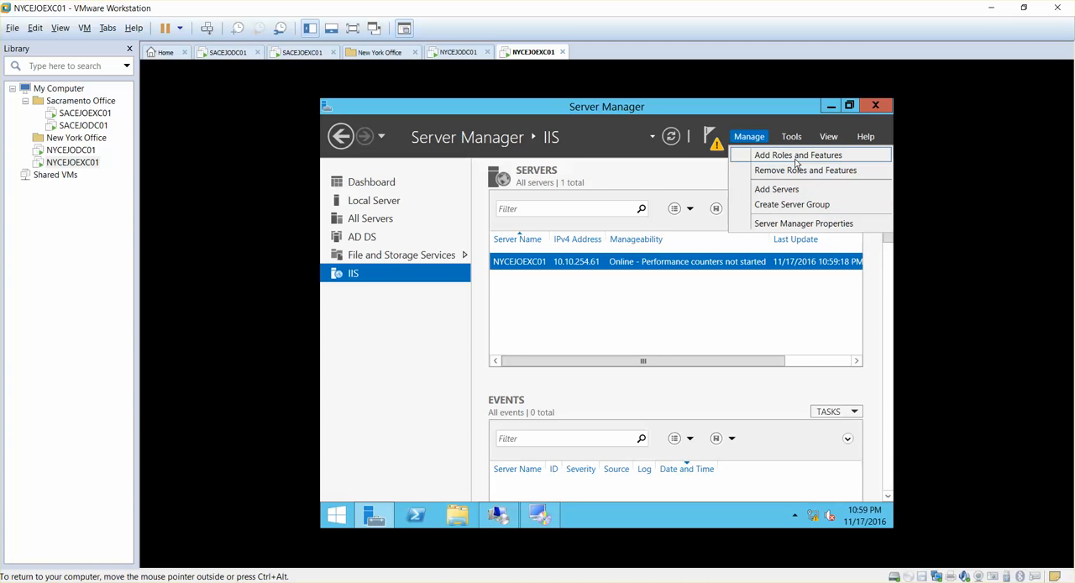
pyautogui.click(795, 170)
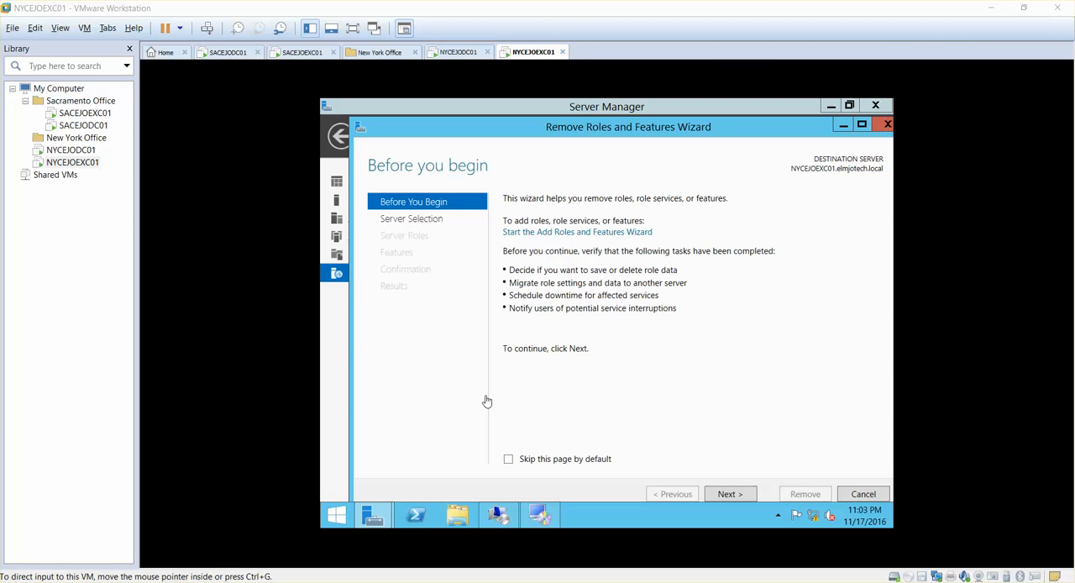
pyautogui.click(542, 515)
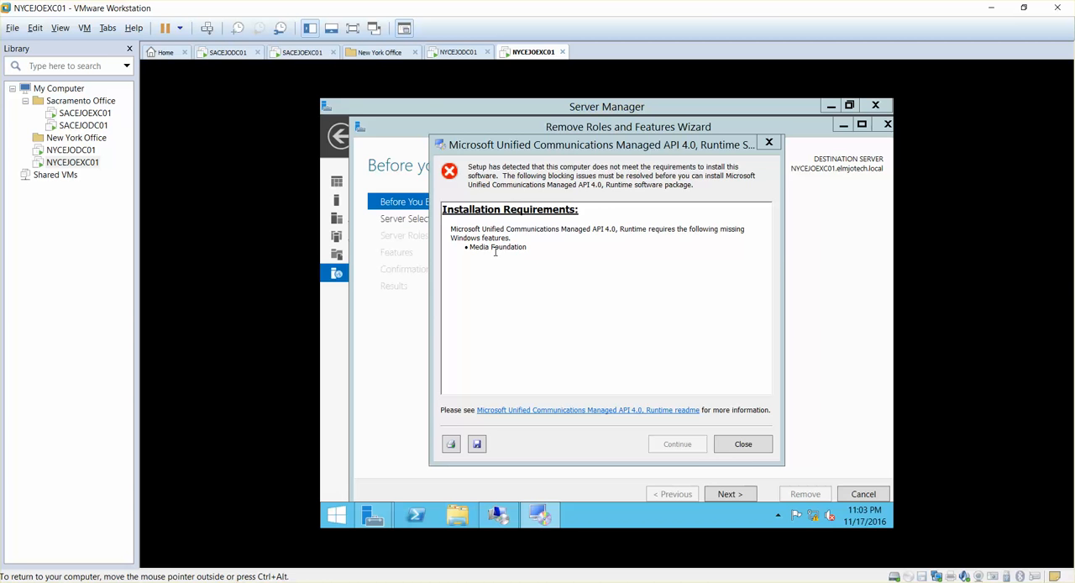
pyautogui.click(401, 371)
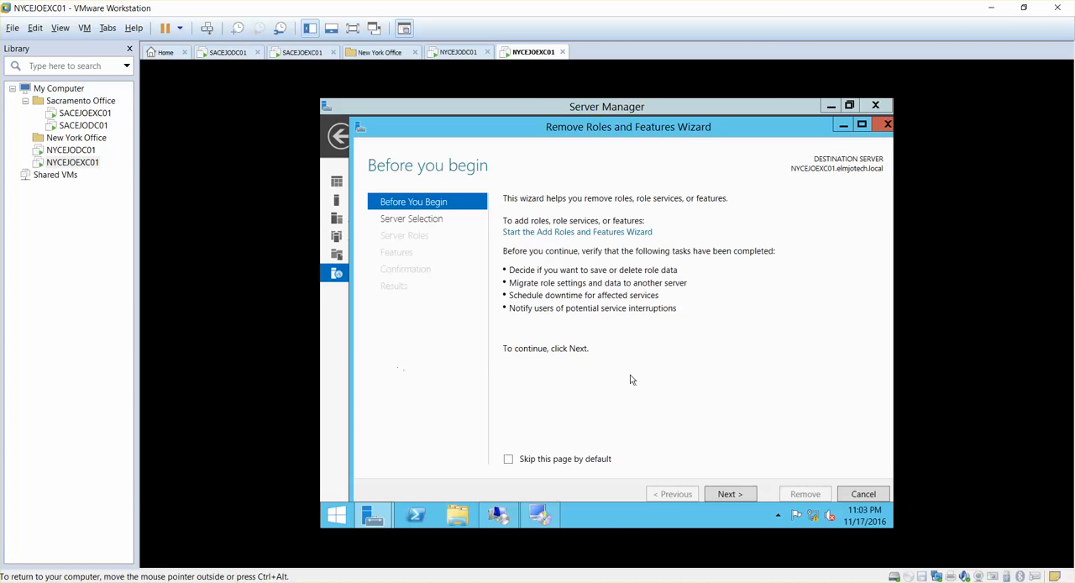
pyautogui.click(858, 492)
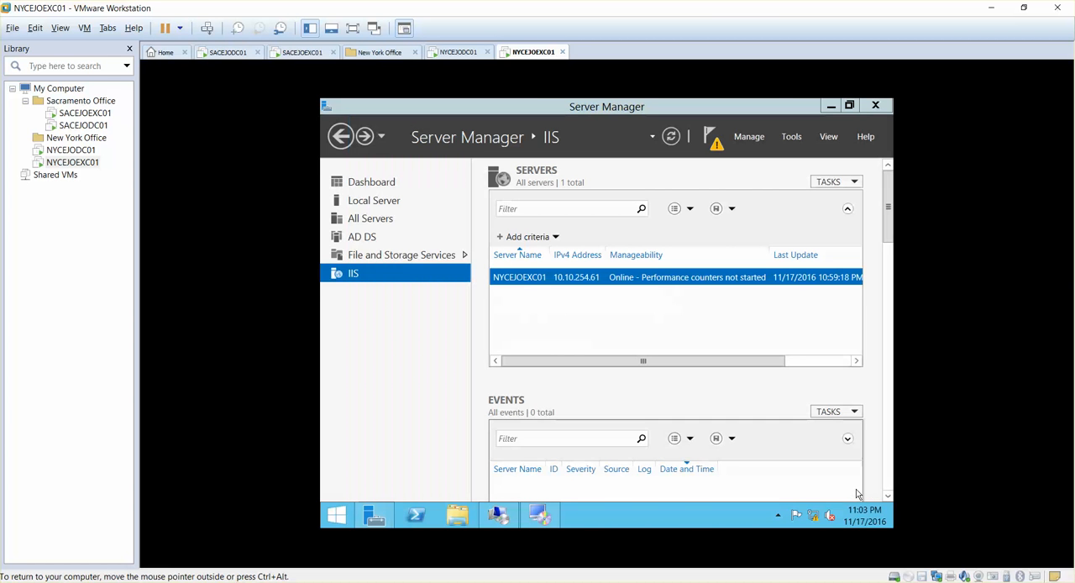
pyautogui.click(791, 137)
# - Start adding roles and features with a role-based installation on NYCEJOEXC01, and advance to the feature selection without adding roles
pyautogui.click(749, 136)
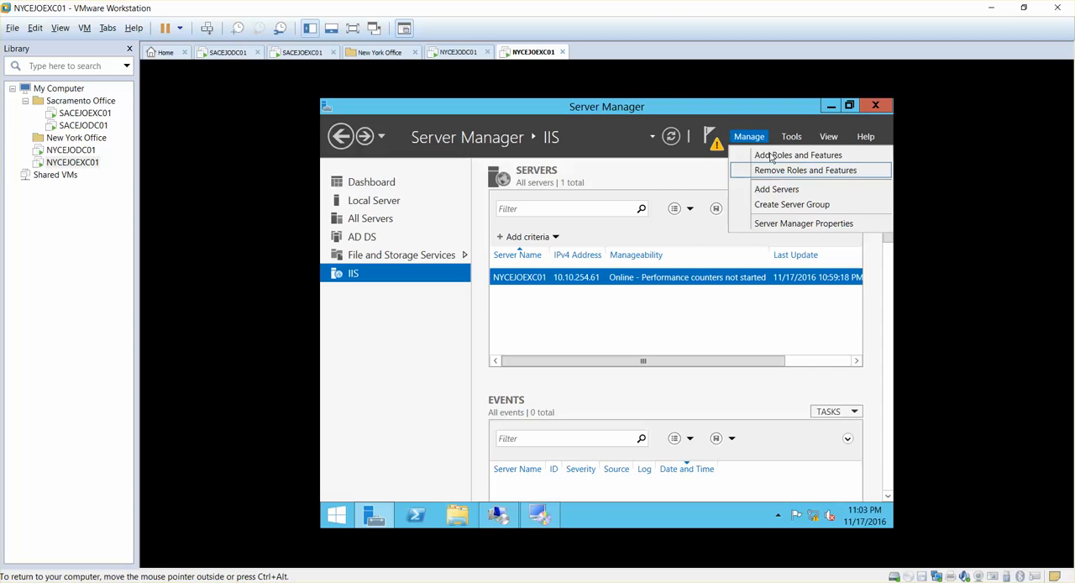
pyautogui.click(770, 156)
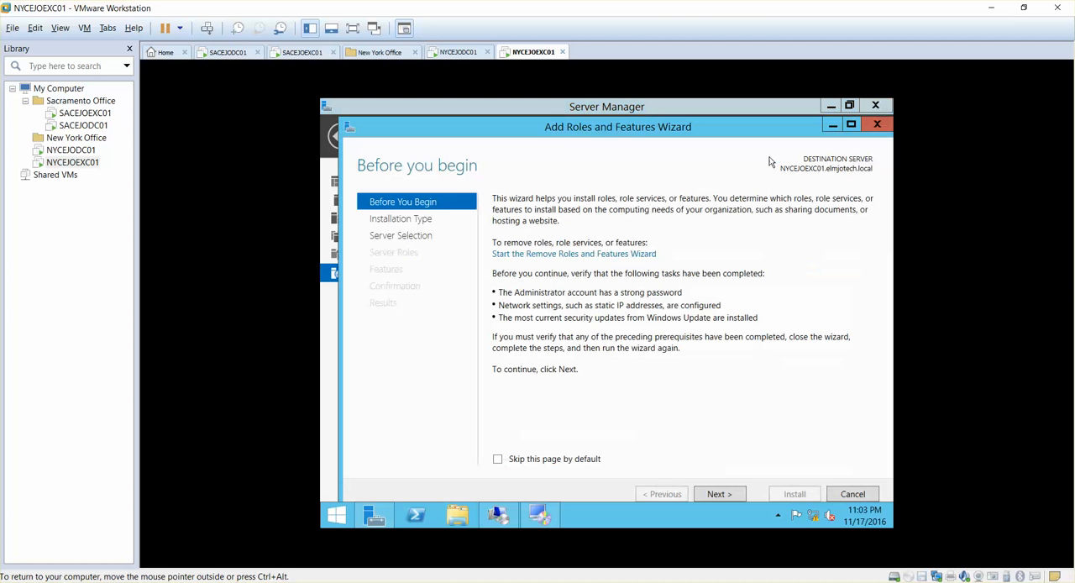
pyautogui.click(717, 494)
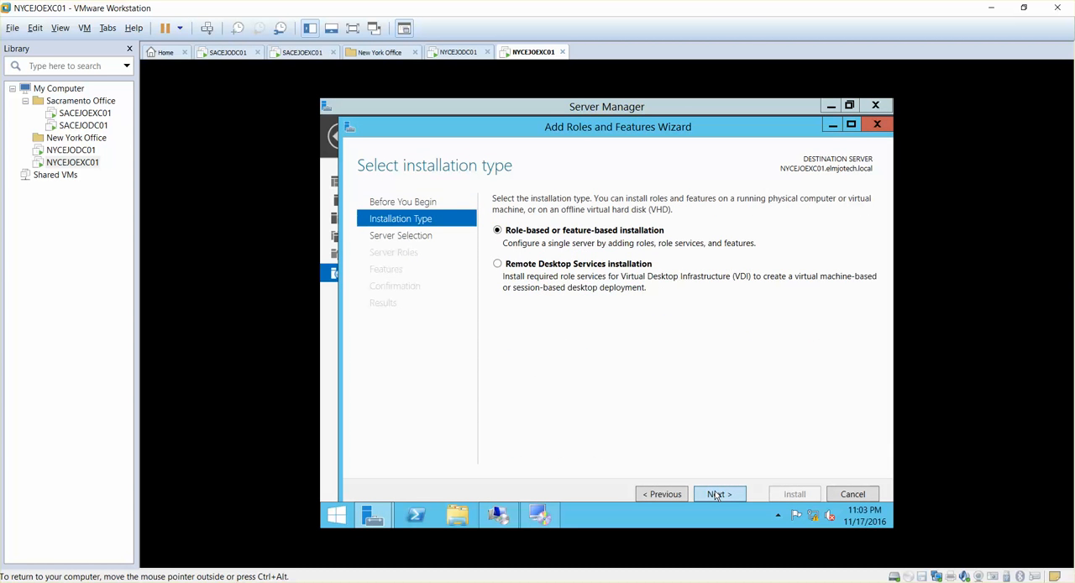
pyautogui.click(716, 494)
pyautogui.click(718, 496)
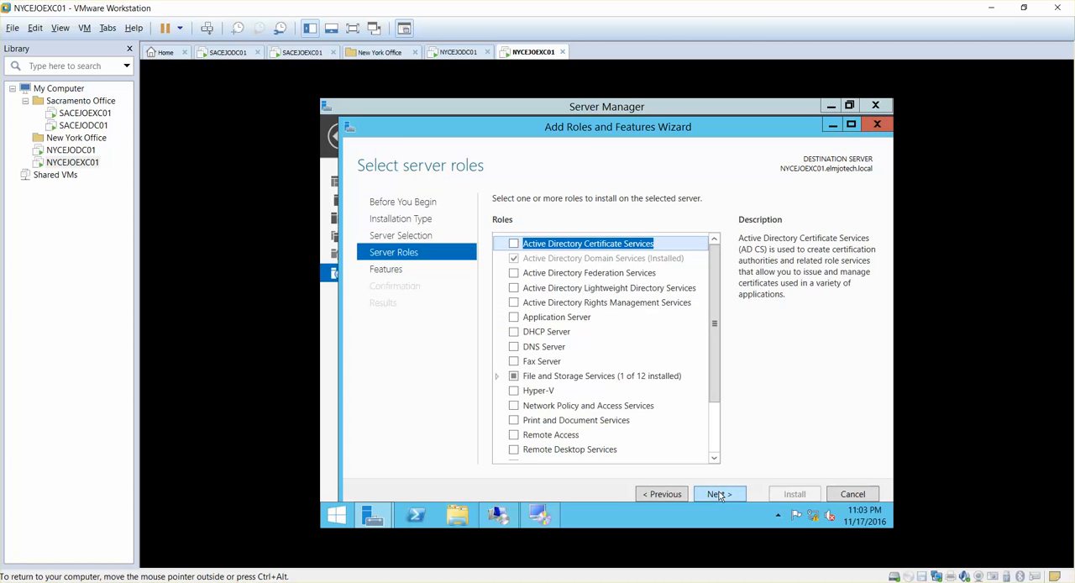
pyautogui.click(719, 495)
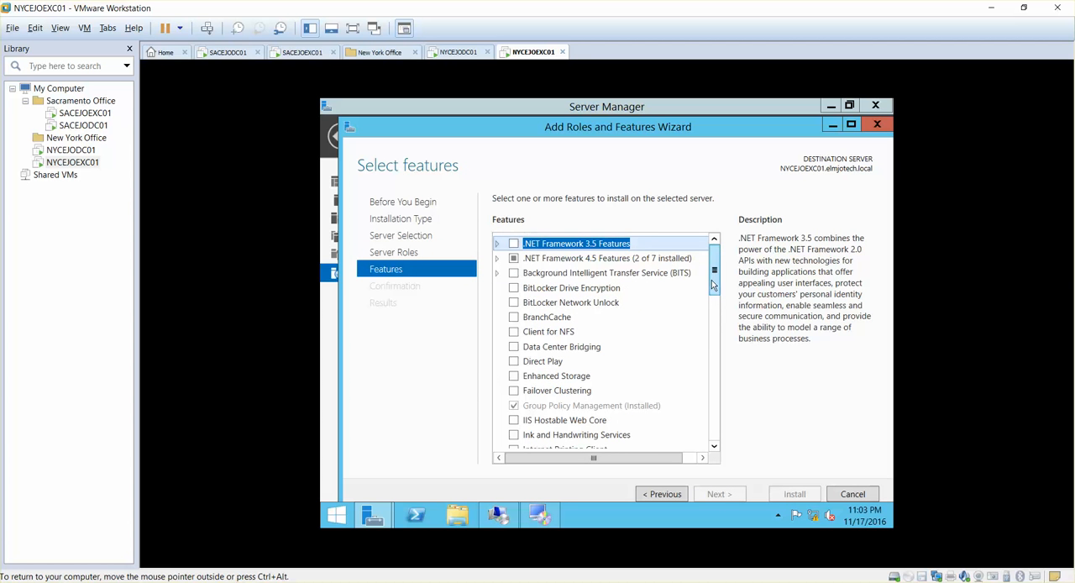
# - Select the Media Foundation feature, install it, and close the wizard once installation finishes
pyautogui.moveTo(712, 286); pyautogui.dragTo(729, 447)
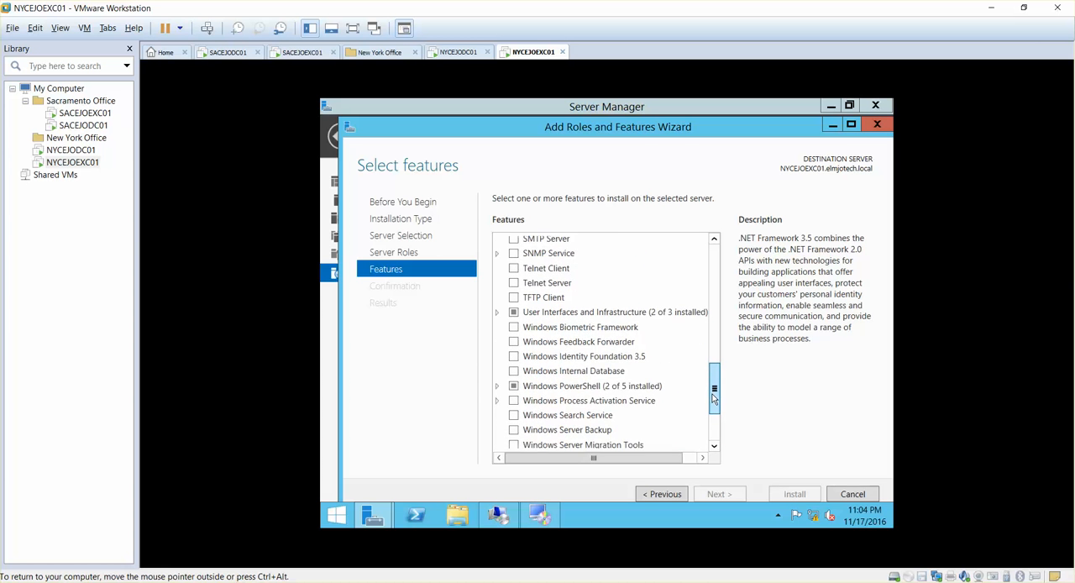
pyautogui.scroll(1, 713, 398)
pyautogui.moveTo(712, 398); pyautogui.dragTo(713, 435)
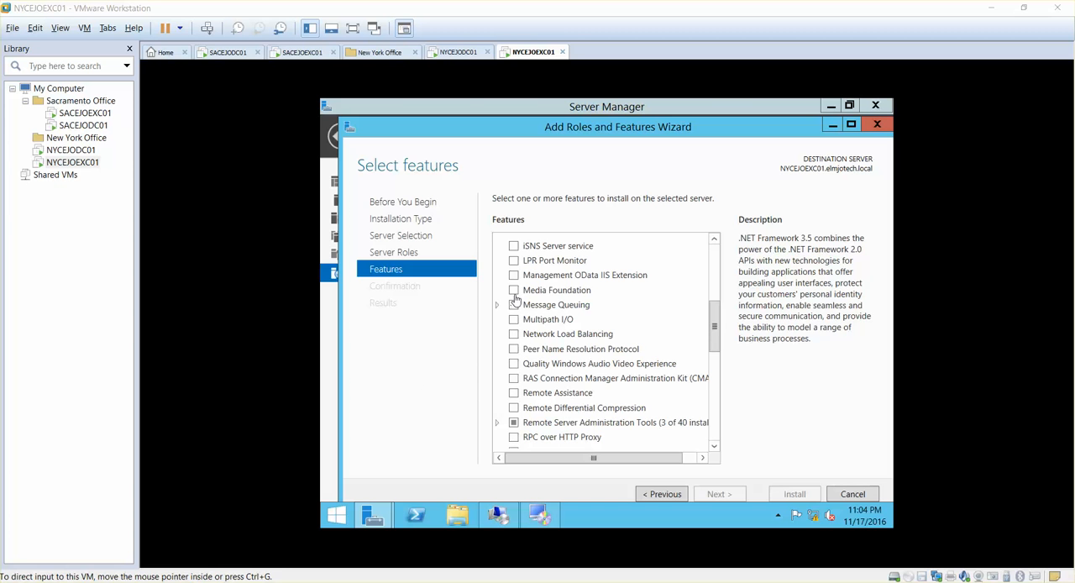
pyautogui.click(513, 290)
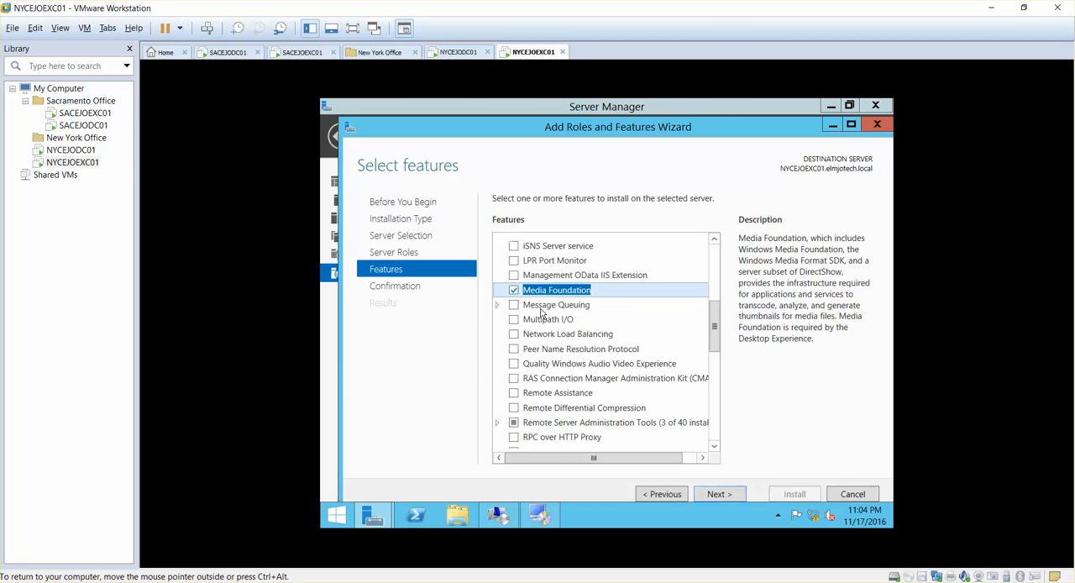
pyautogui.click(715, 494)
pyautogui.click(800, 494)
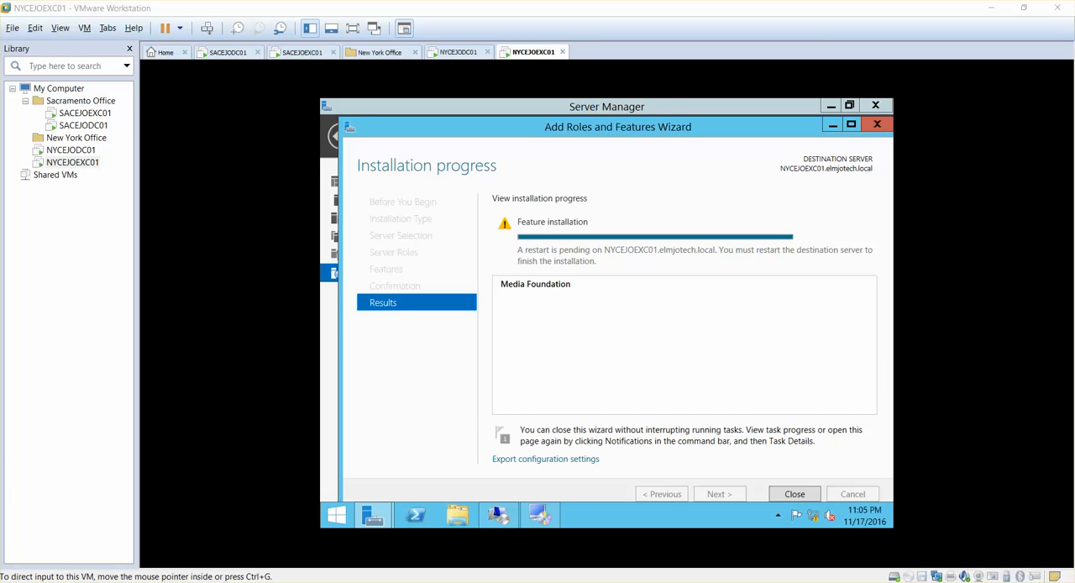
pyautogui.click(794, 494)
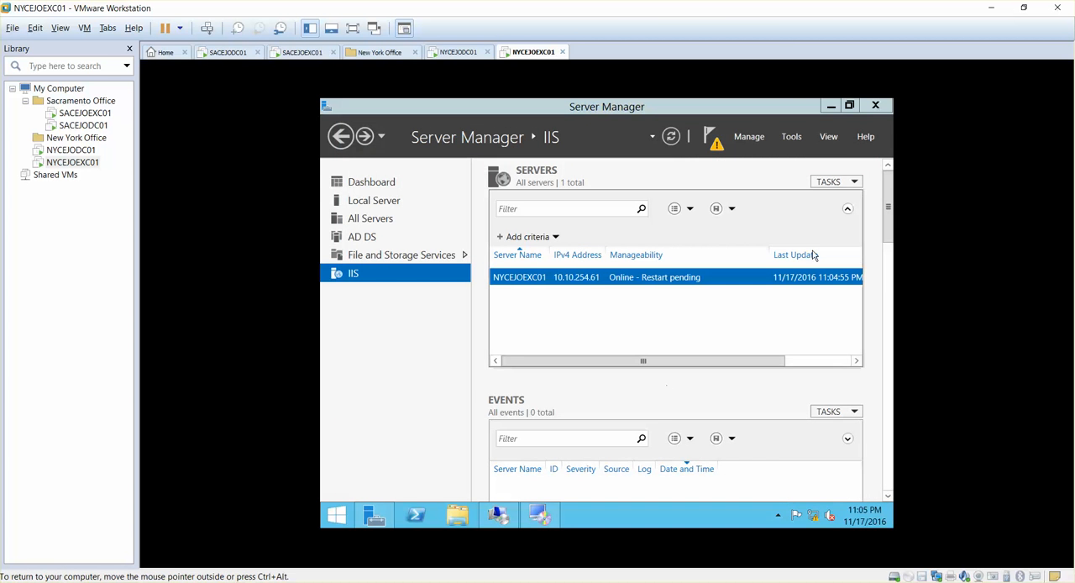
# - Minimize Server Manager, close the open UCMA 4.0 Runtime setup, and try running UcmaRuntimeSetup again before closing it
pyautogui.click(831, 105)
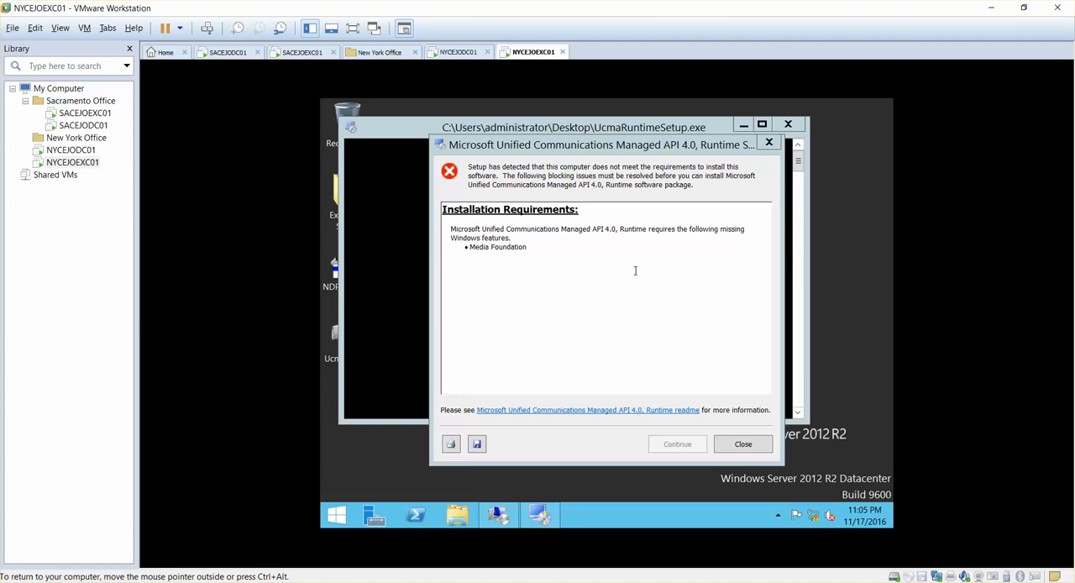
pyautogui.click(739, 444)
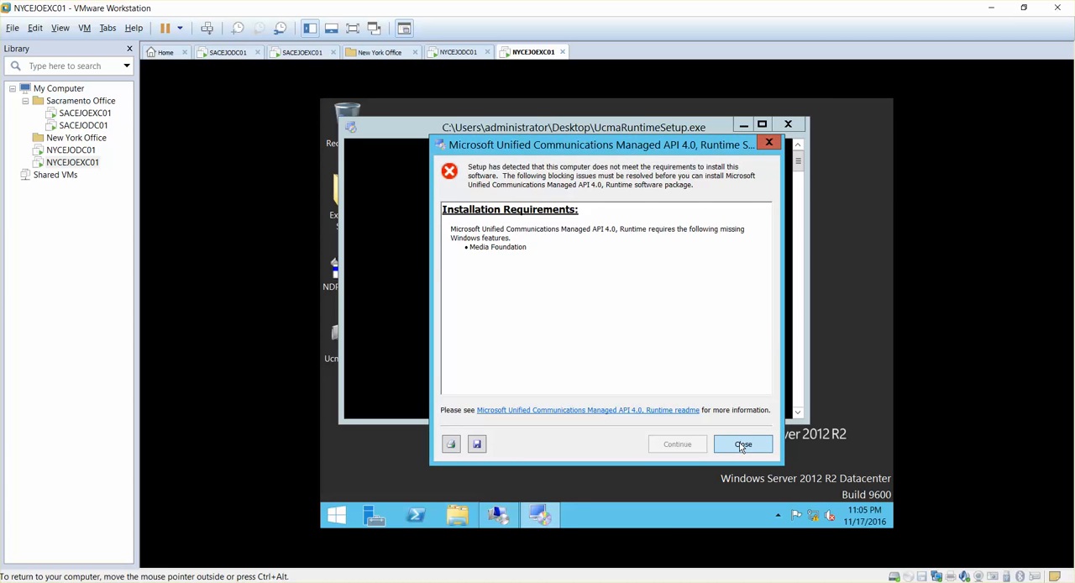
pyautogui.click(742, 444)
pyautogui.doubleClick(342, 340)
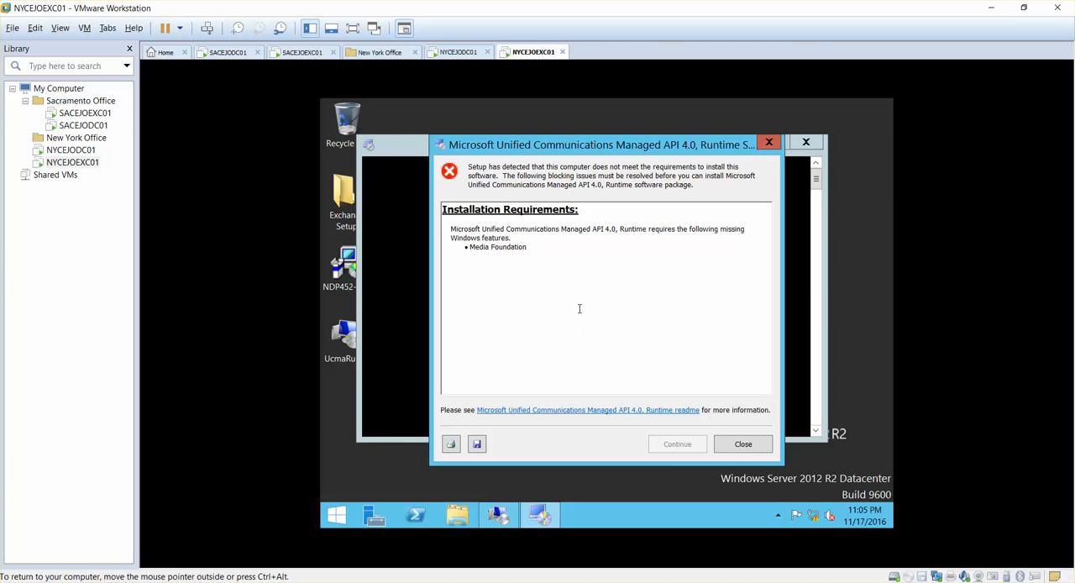
pyautogui.click(743, 444)
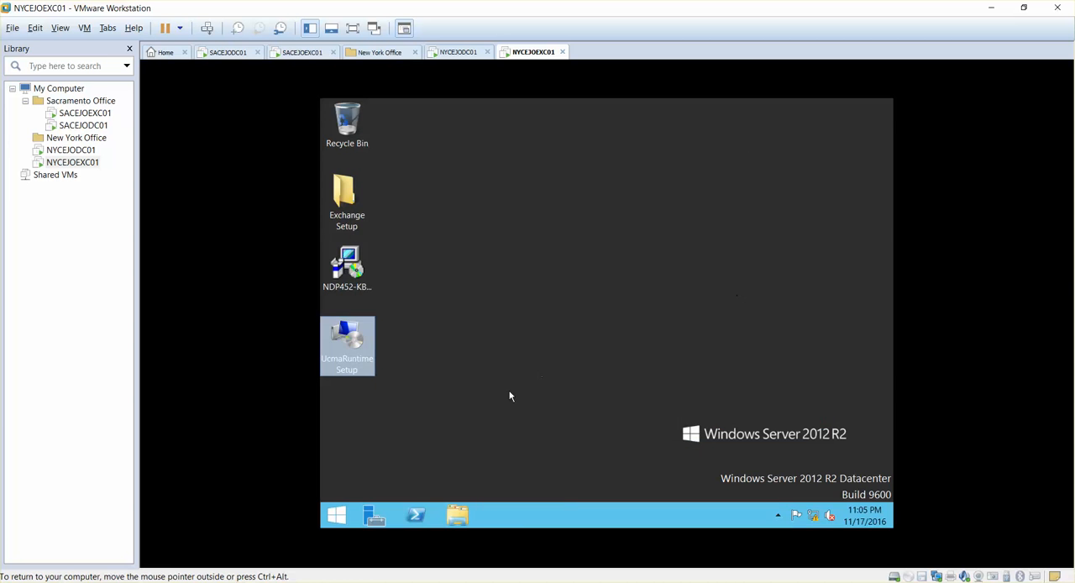
# - Restart the NYCEJOEXC01 server from its power options and close Server Manager once the desktop has loaded again
pyautogui.click(336, 515)
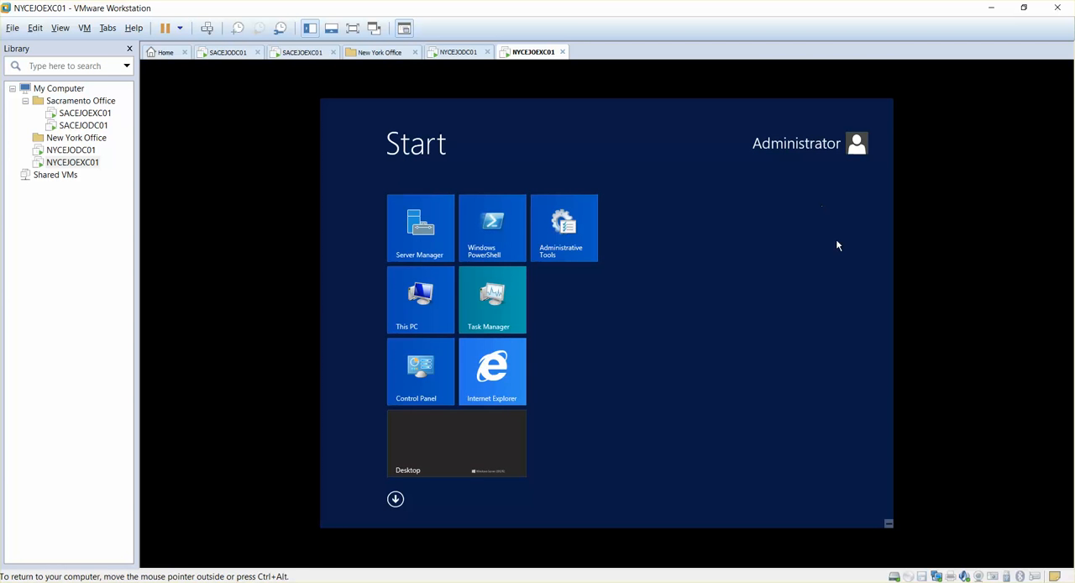
pyautogui.click(887, 523)
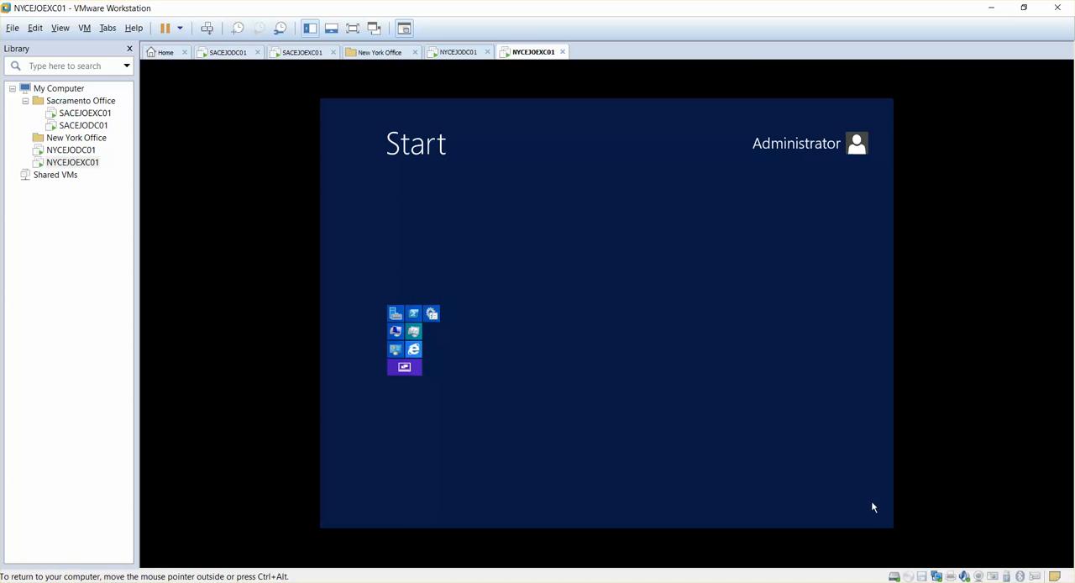
pyautogui.click(709, 399)
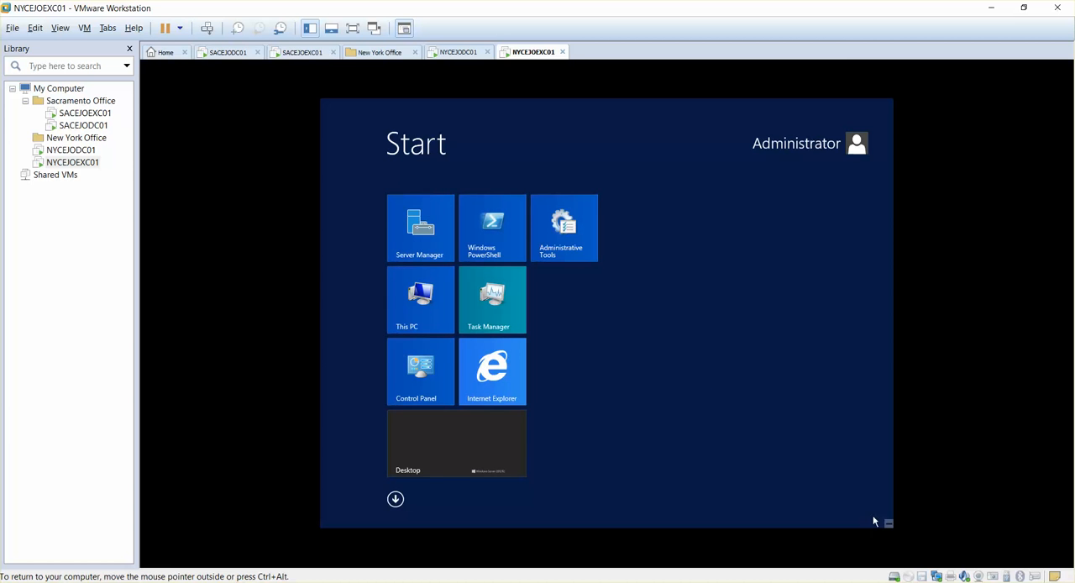
pyautogui.moveTo(890, 522)
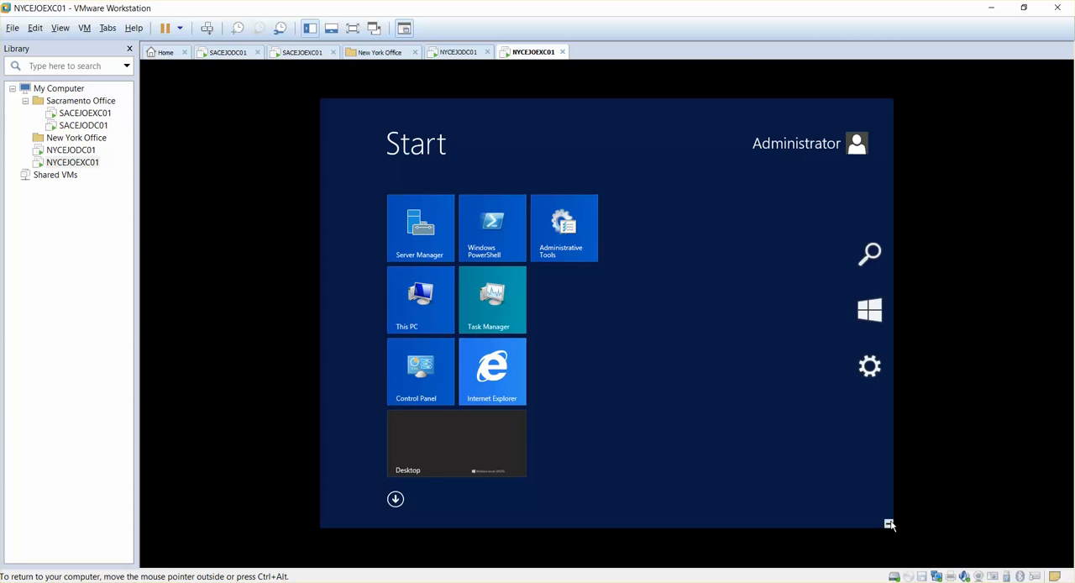
pyautogui.click(888, 389)
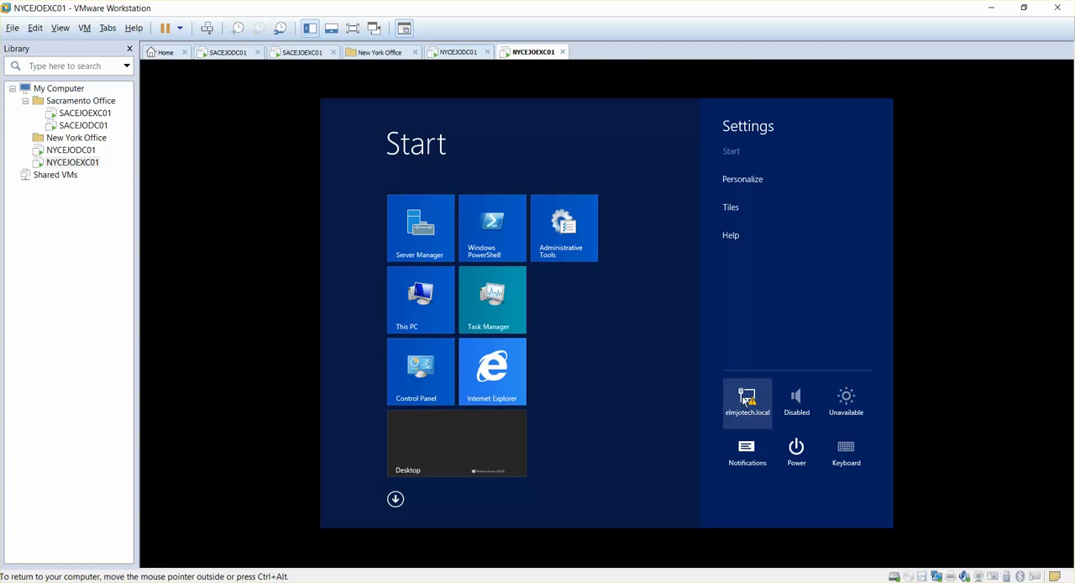
pyautogui.click(796, 449)
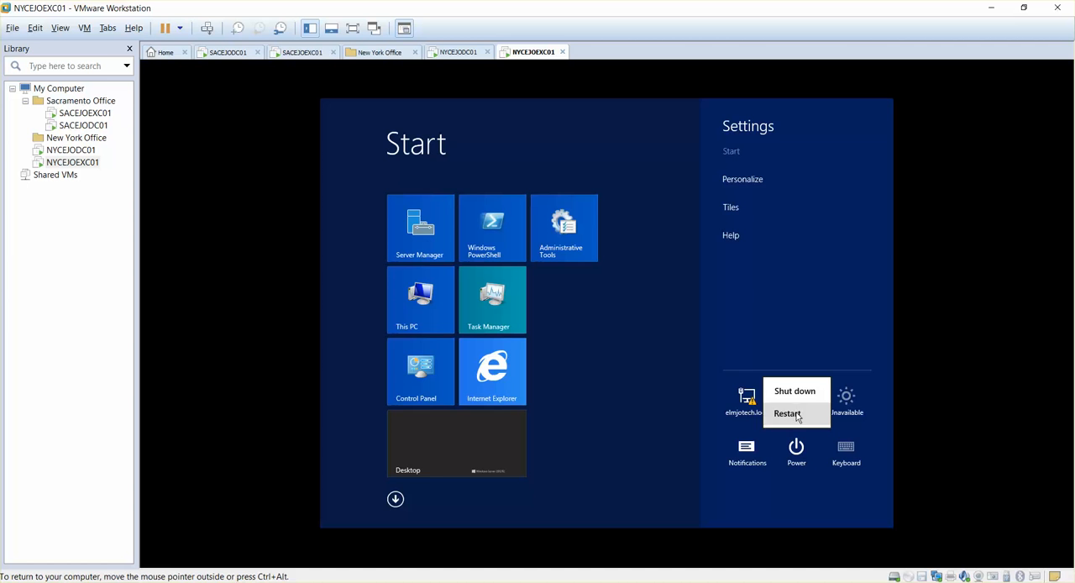
pyautogui.click(796, 414)
pyautogui.click(850, 409)
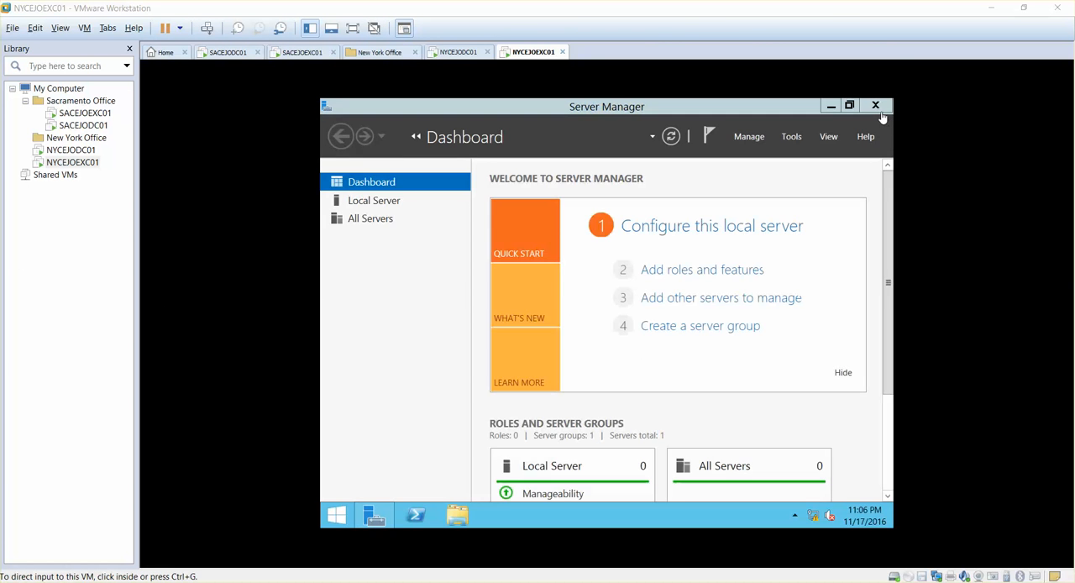
pyautogui.click(875, 105)
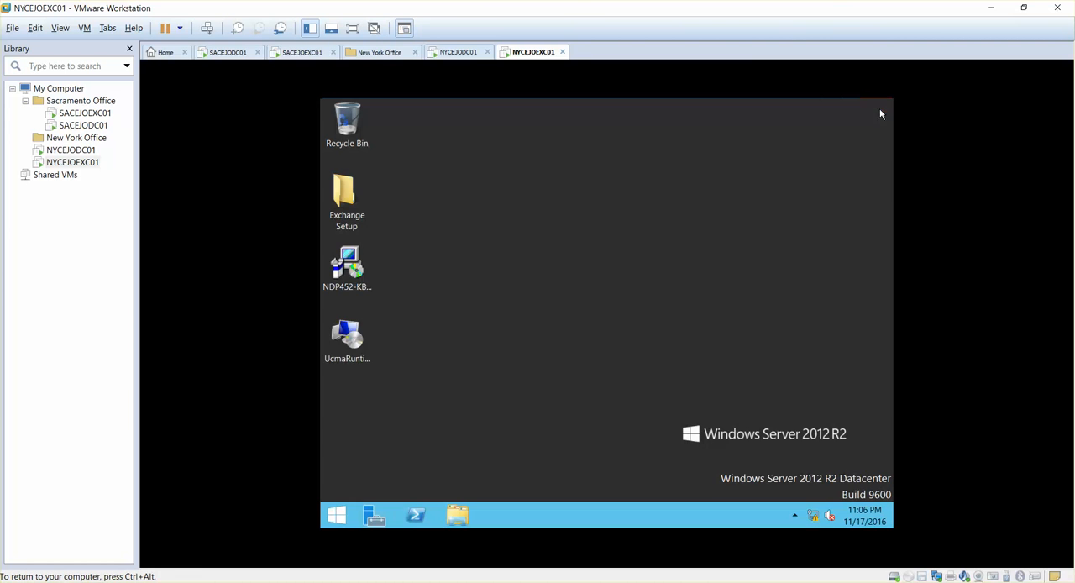
# - Run UcmaRuntimeSetup, accept the license terms, install the Unified Communications Managed API 4.0 Runtime, and finish the setup
pyautogui.doubleClick(344, 340)
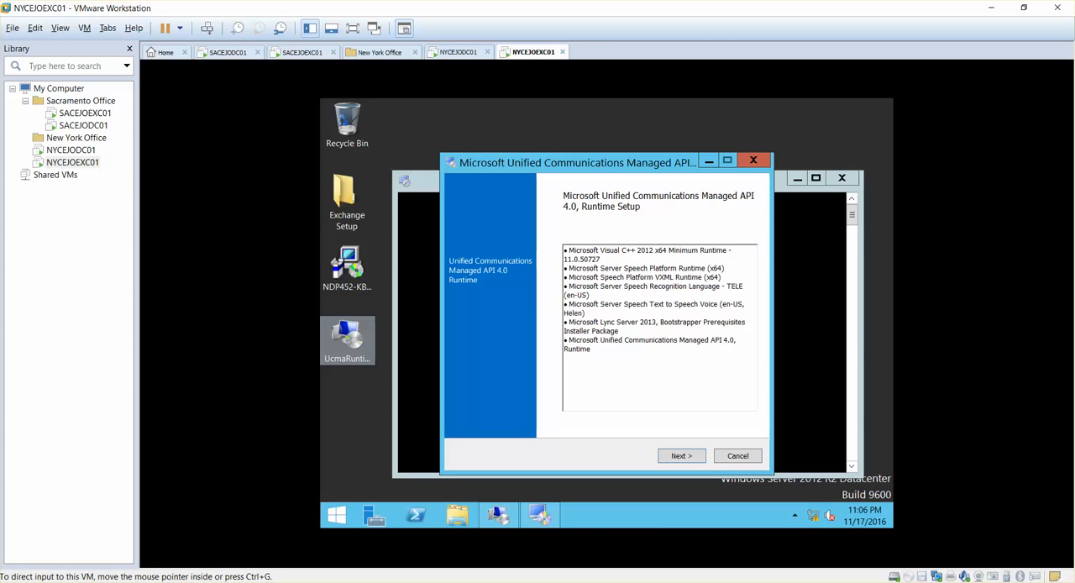
pyautogui.click(679, 456)
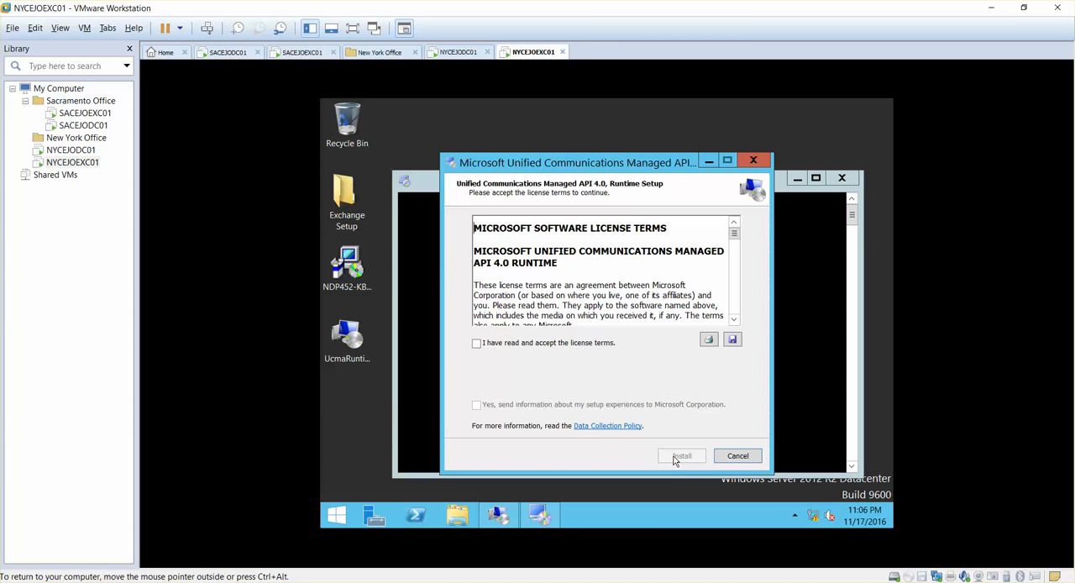
pyautogui.click(485, 344)
pyautogui.click(485, 344)
pyautogui.click(485, 345)
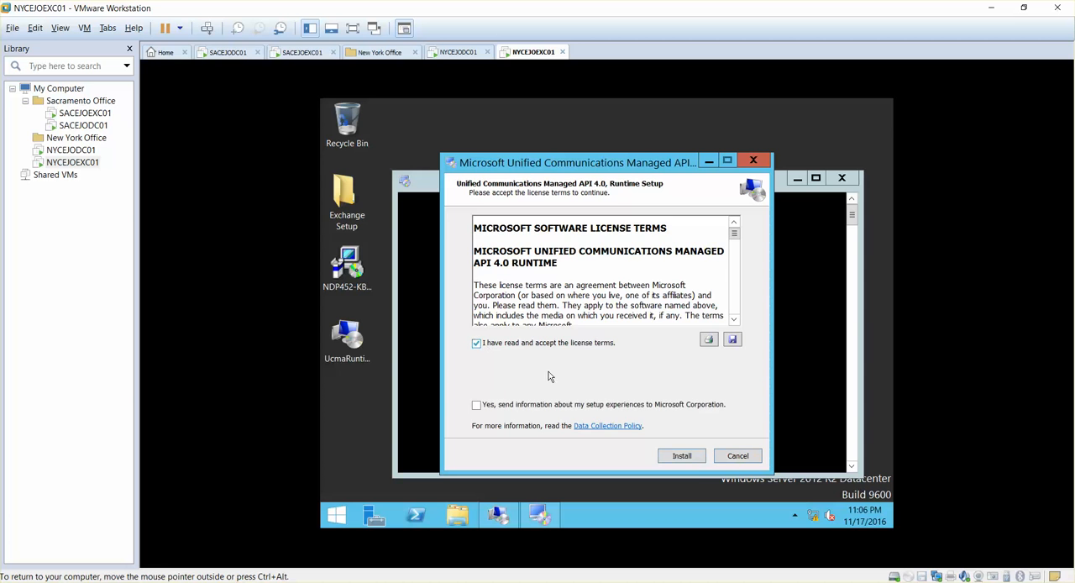
pyautogui.click(683, 457)
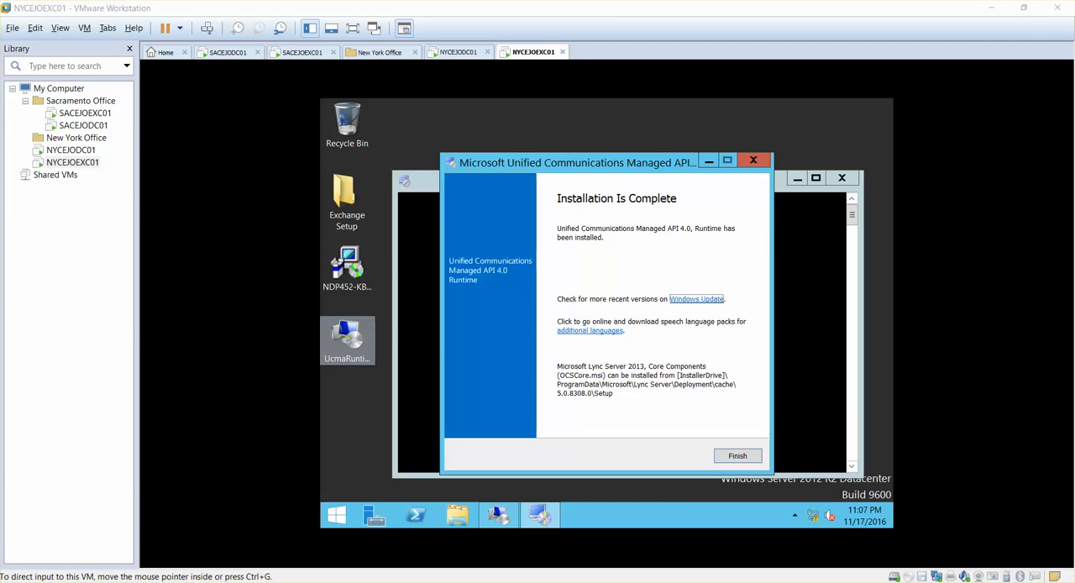
pyautogui.click(730, 457)
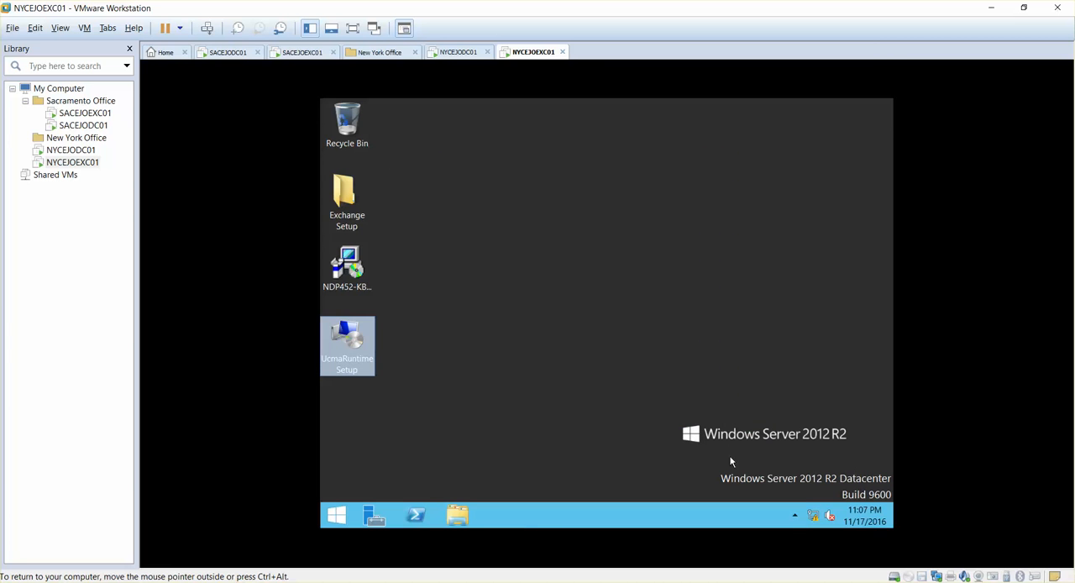